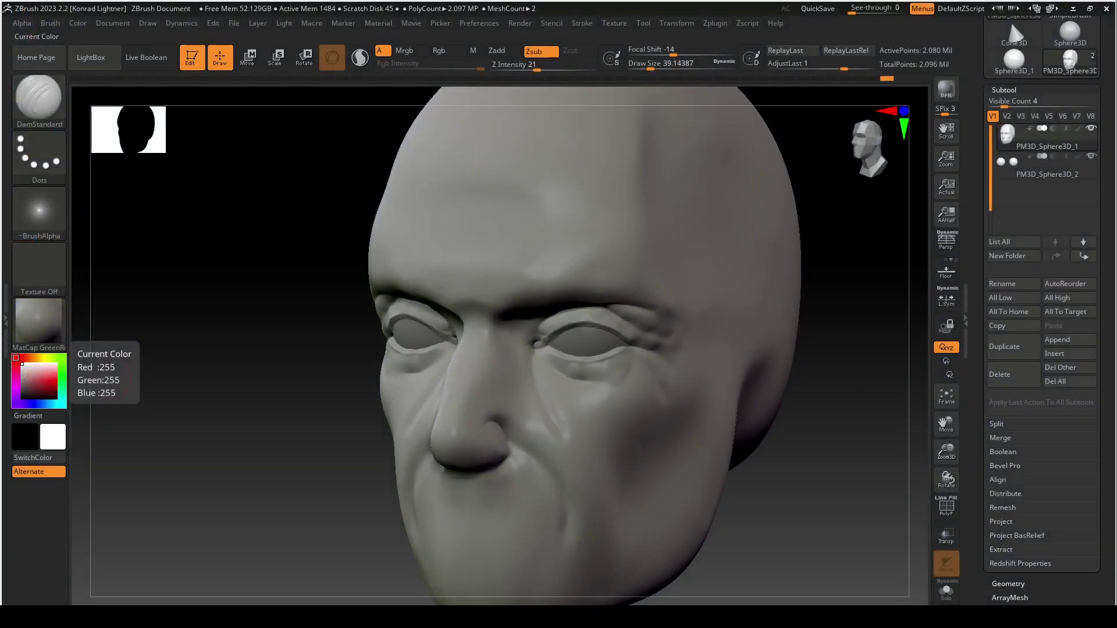
left_click_drag(765, 512, 864, 512)
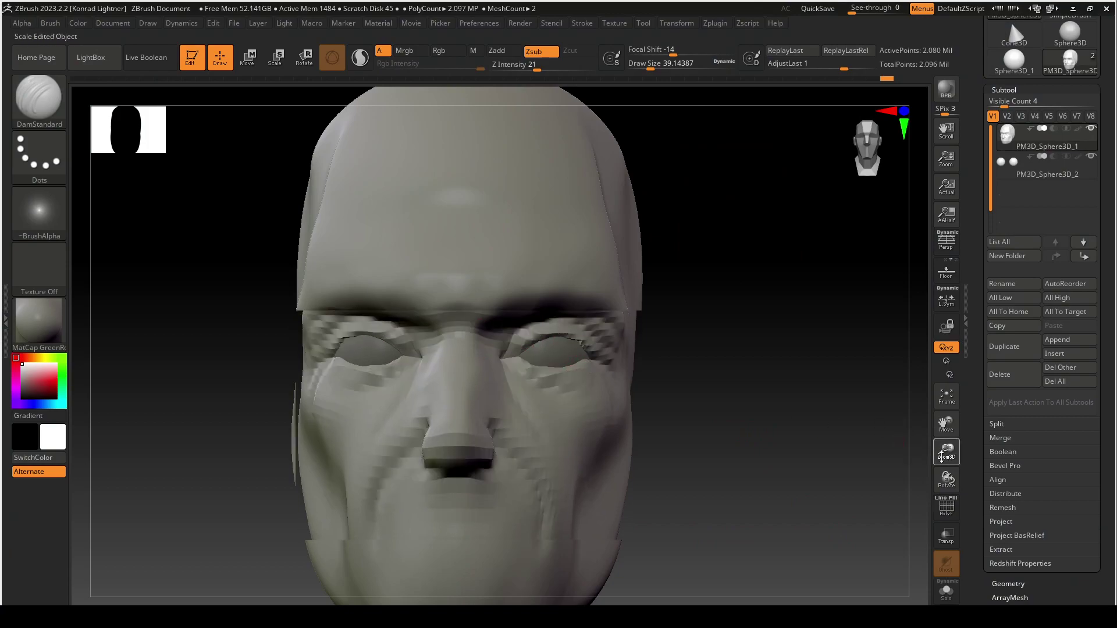
left_click_drag(947, 451, 925, 459)
left_click_drag(838, 464, 806, 477)
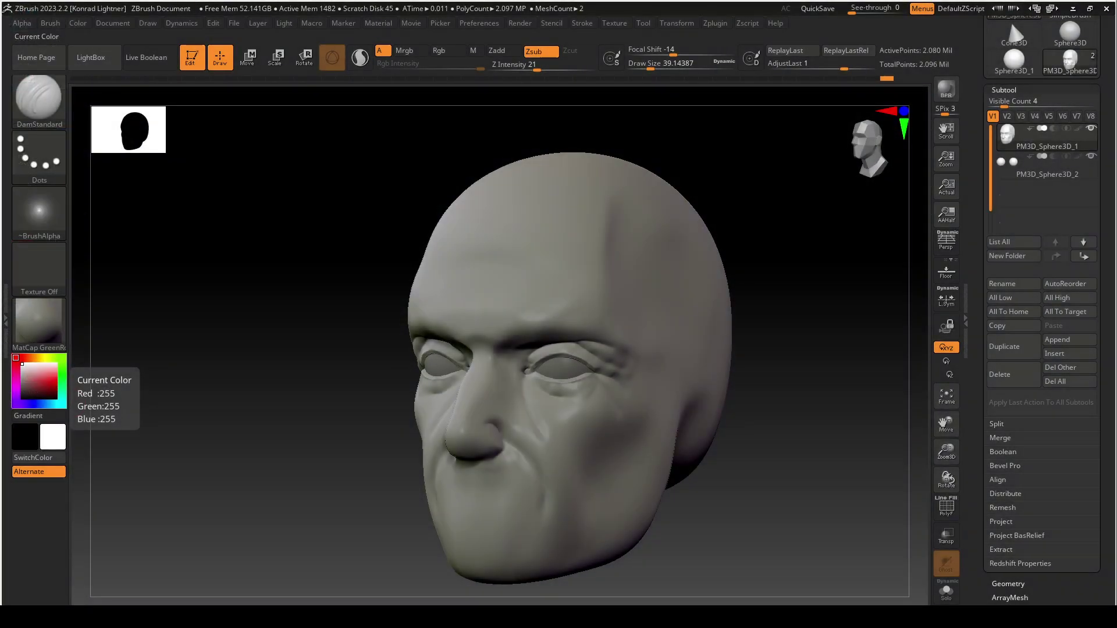
- Switch to Chrome, search Google Images for "planes of the eye", and preview the ArtStation and Sketchfab eye references
left_click_drag(0, 192, 880, 2)
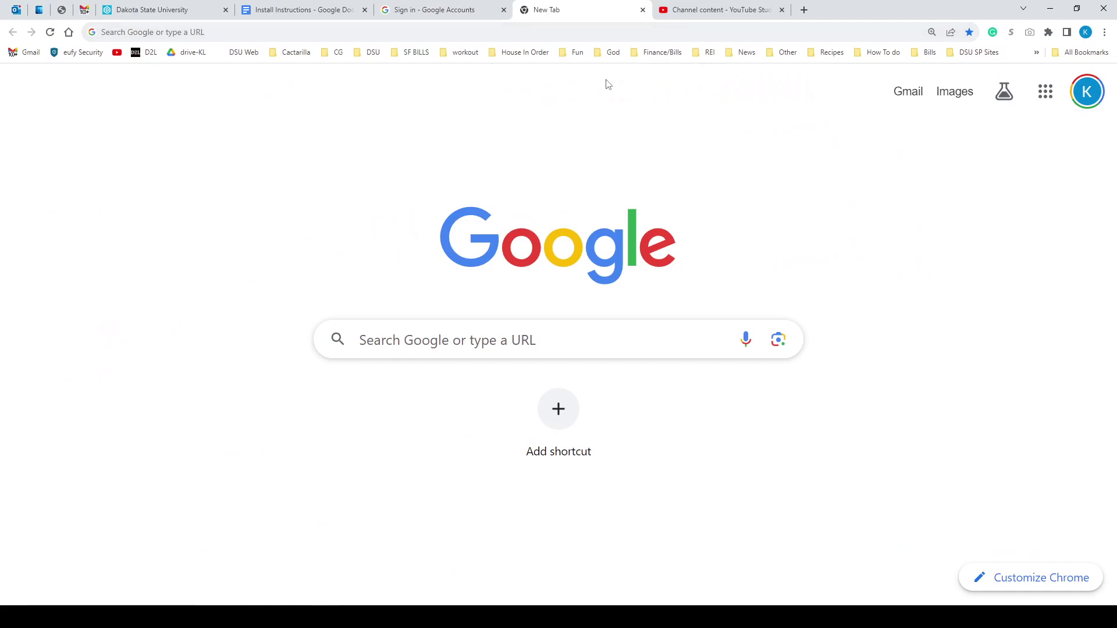
left_click(549, 346)
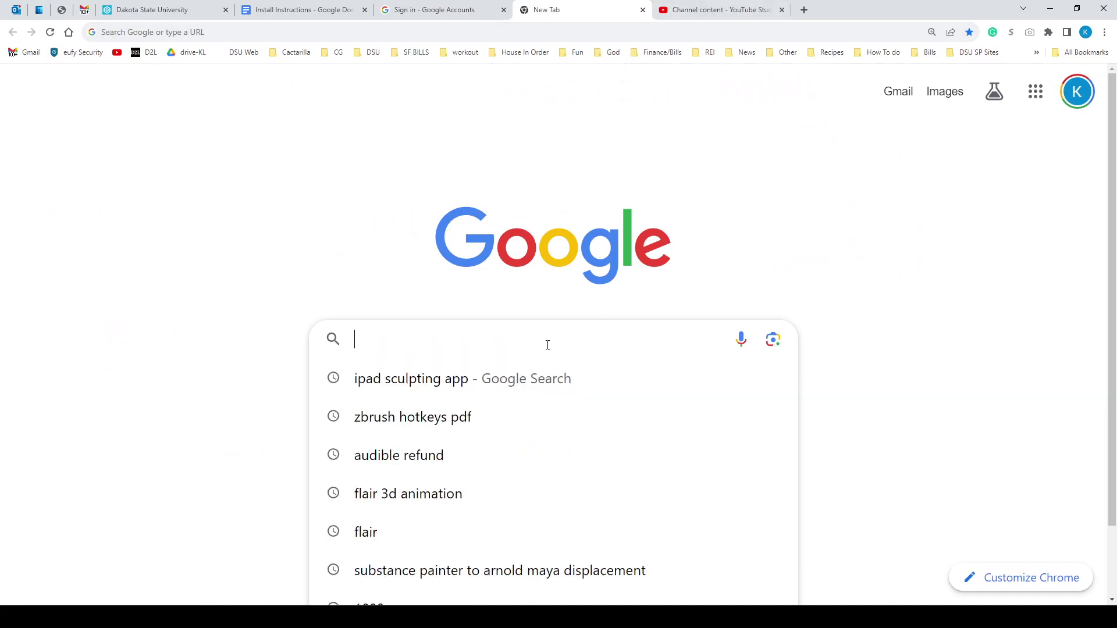
type("planes of ")
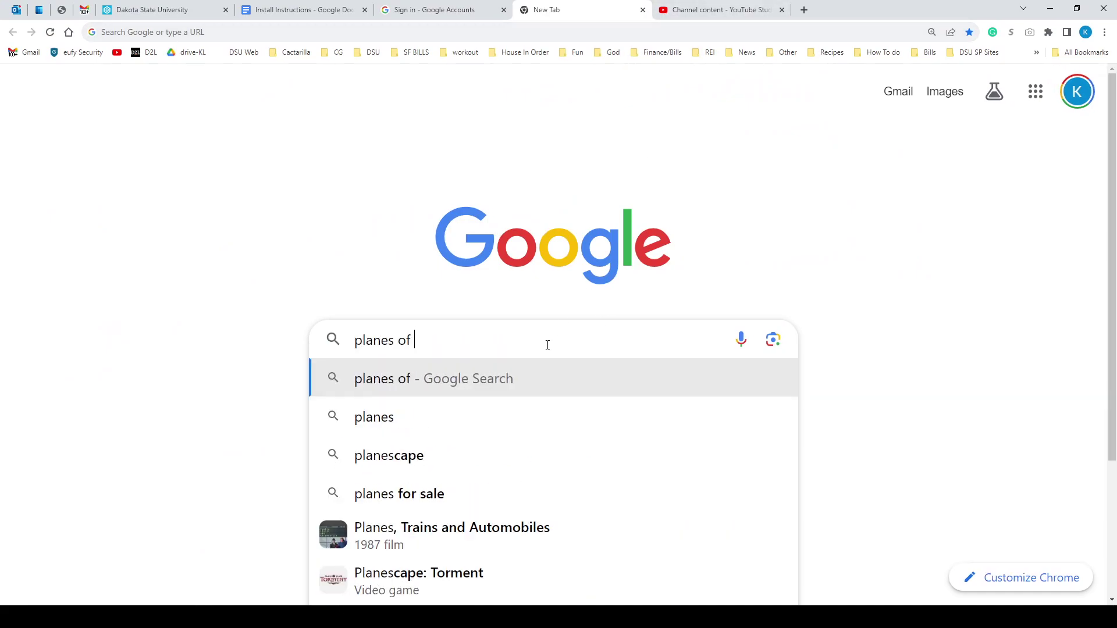
type("the eye")
key("Return")
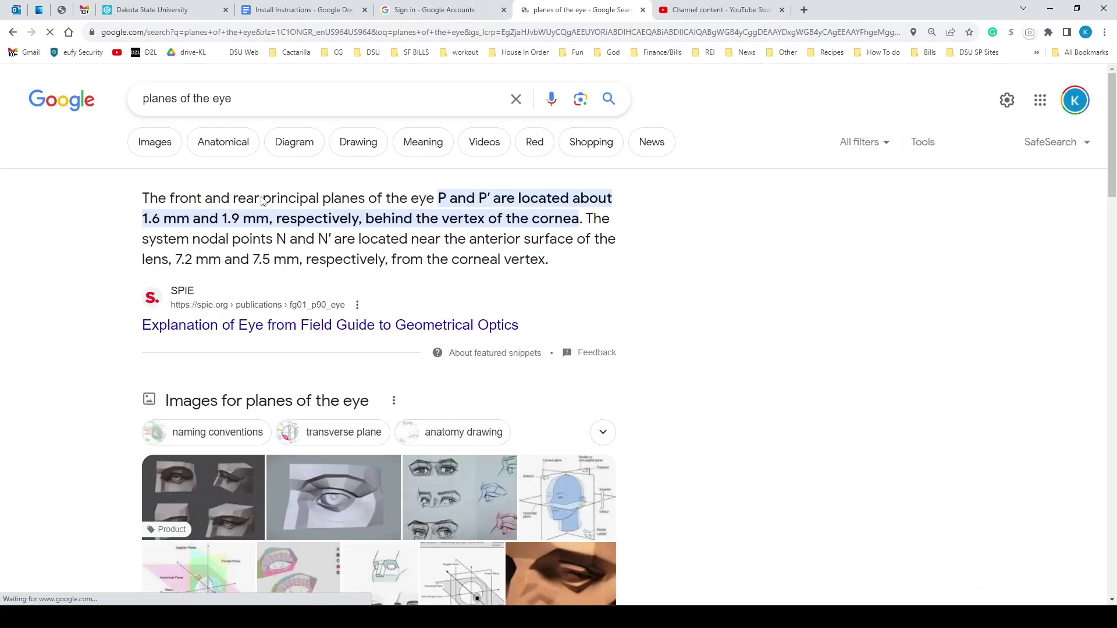
left_click(168, 156)
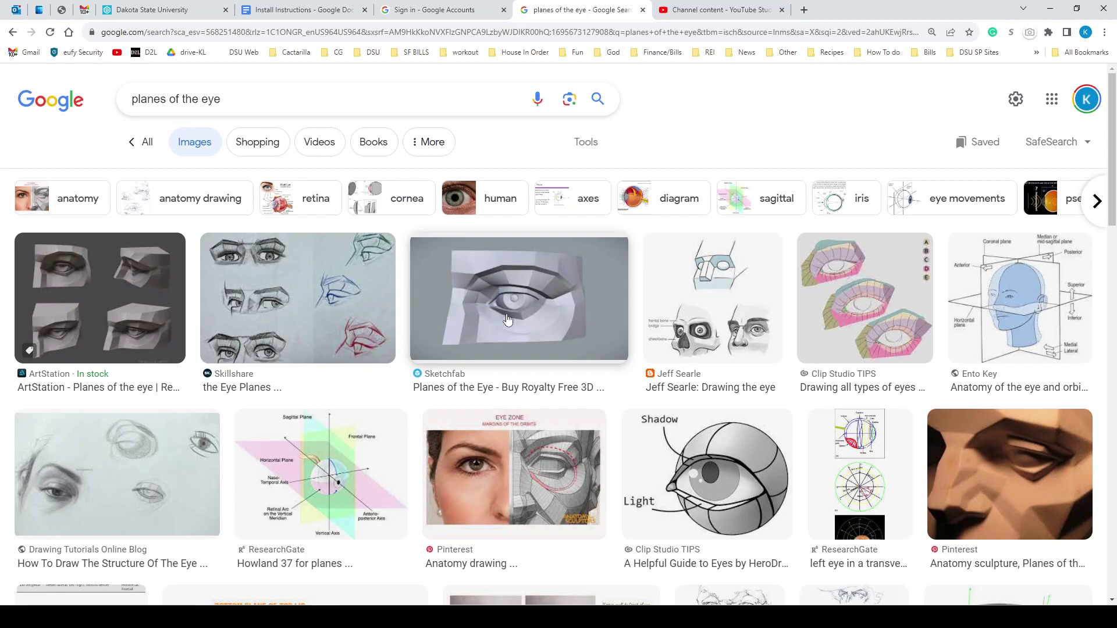
left_click(140, 305)
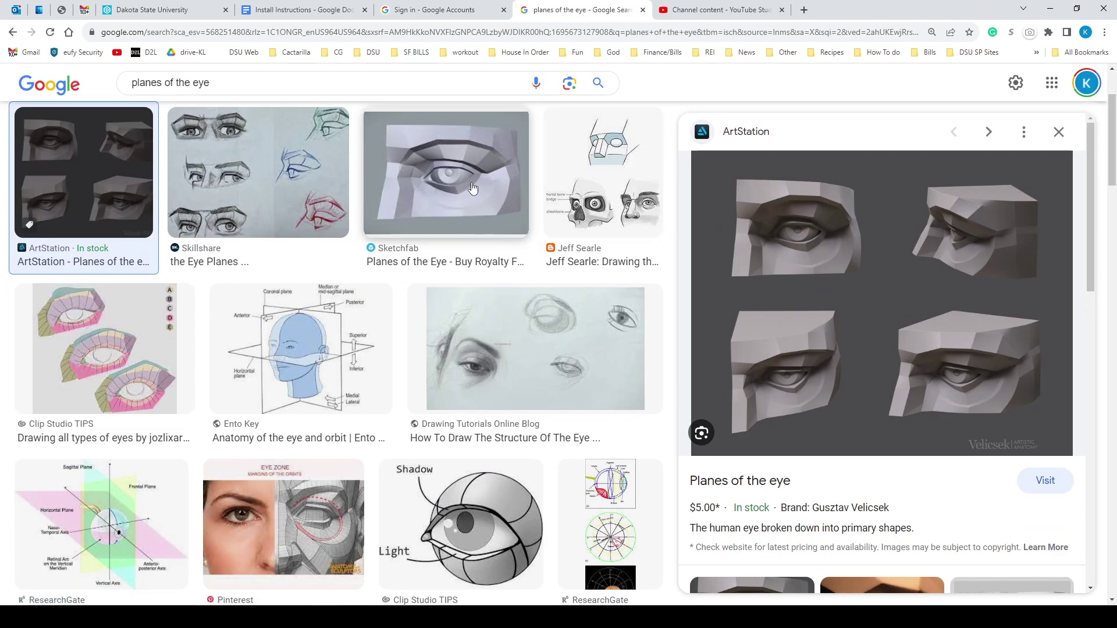
left_click(446, 174)
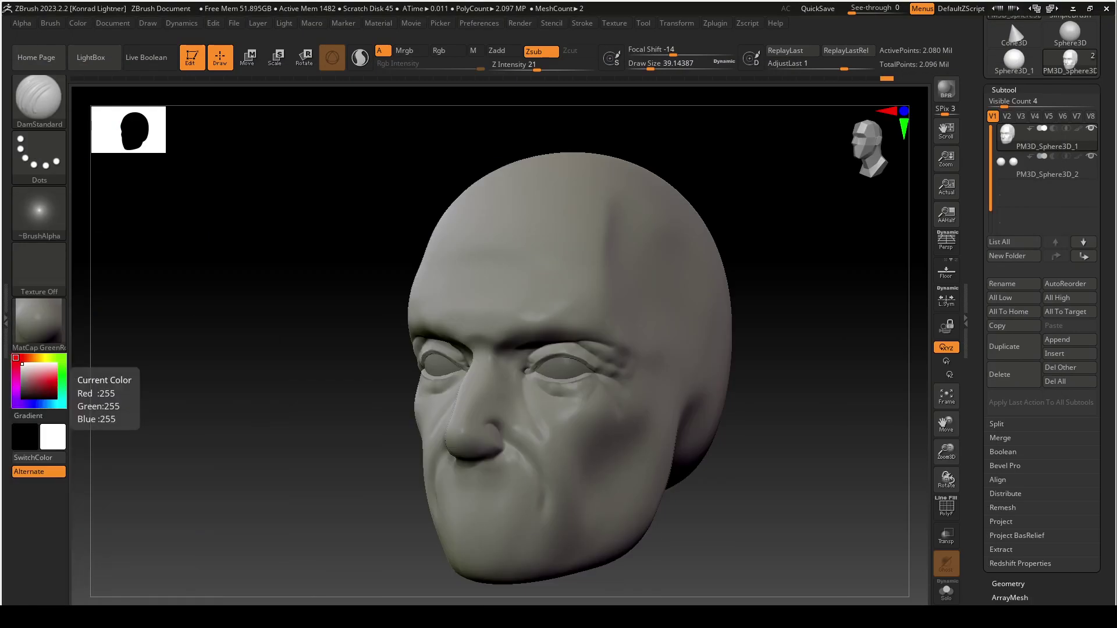
- Switch back to ZBrush and reshape the upper eyelid's edge using the Move Topological brush at a draw size of about 71
left_click_drag(783, 389, 808, 394)
left_click_drag(683, 366, 883, 411, "alt")
mouse_move(883, 330)
left_mouse_down("alt")
mouse_move(861, 302)
mouse_move(835, 334)
left_mouse_up("alt")
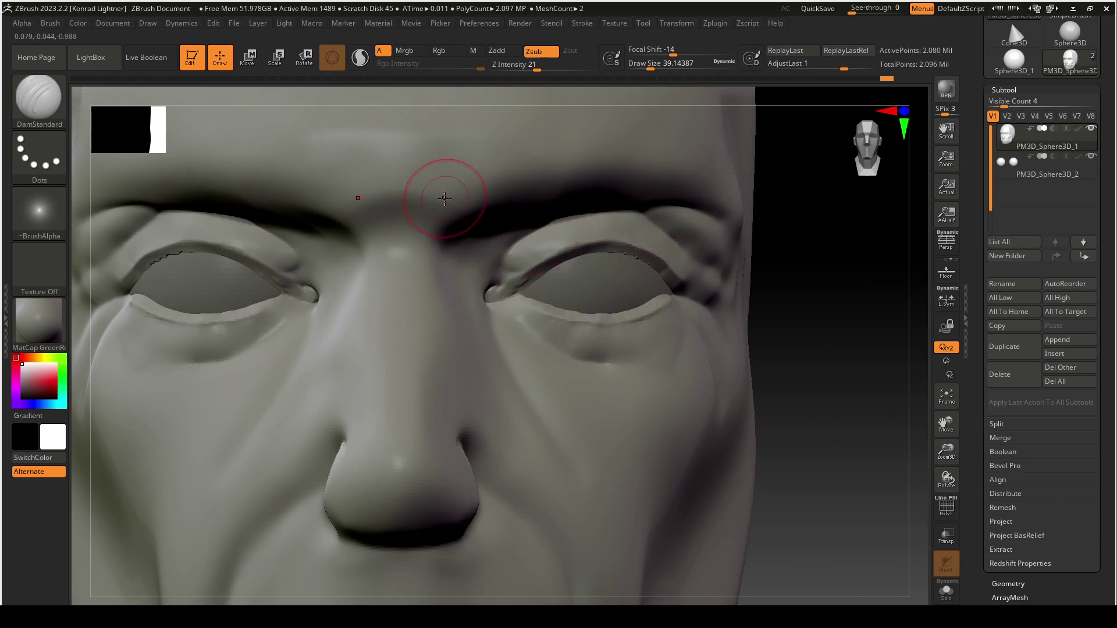
left_click(39, 99)
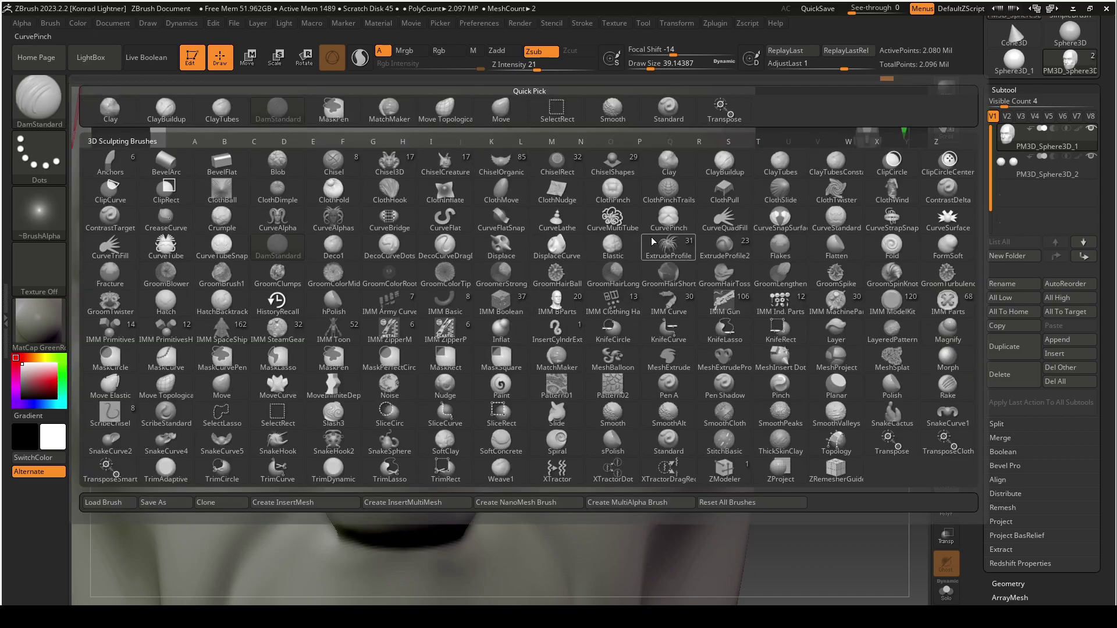
key("m")
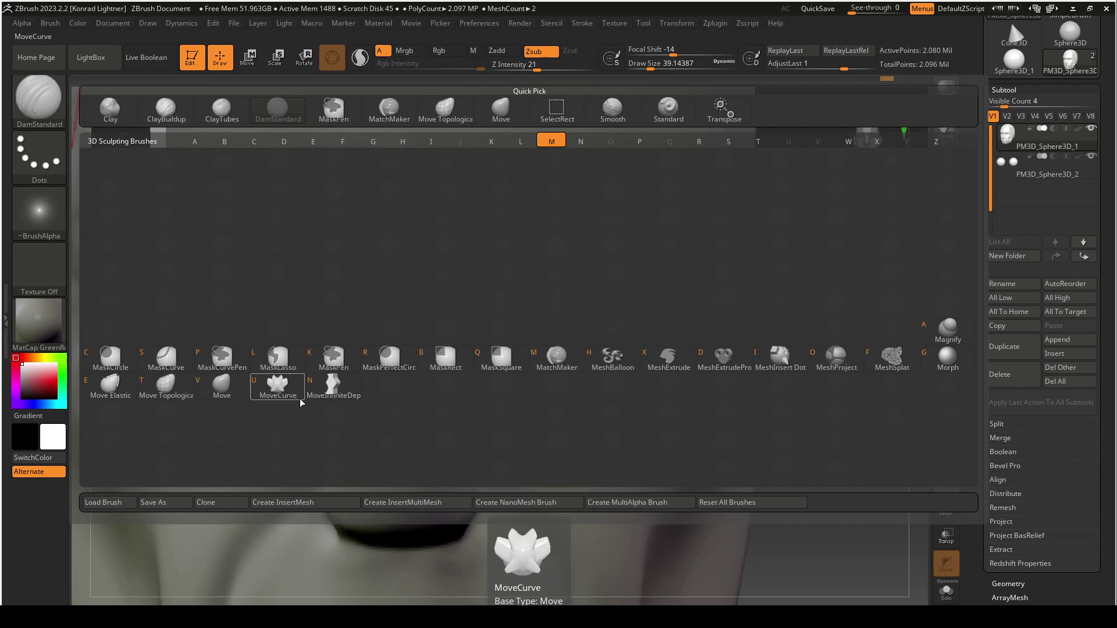
left_click(169, 384)
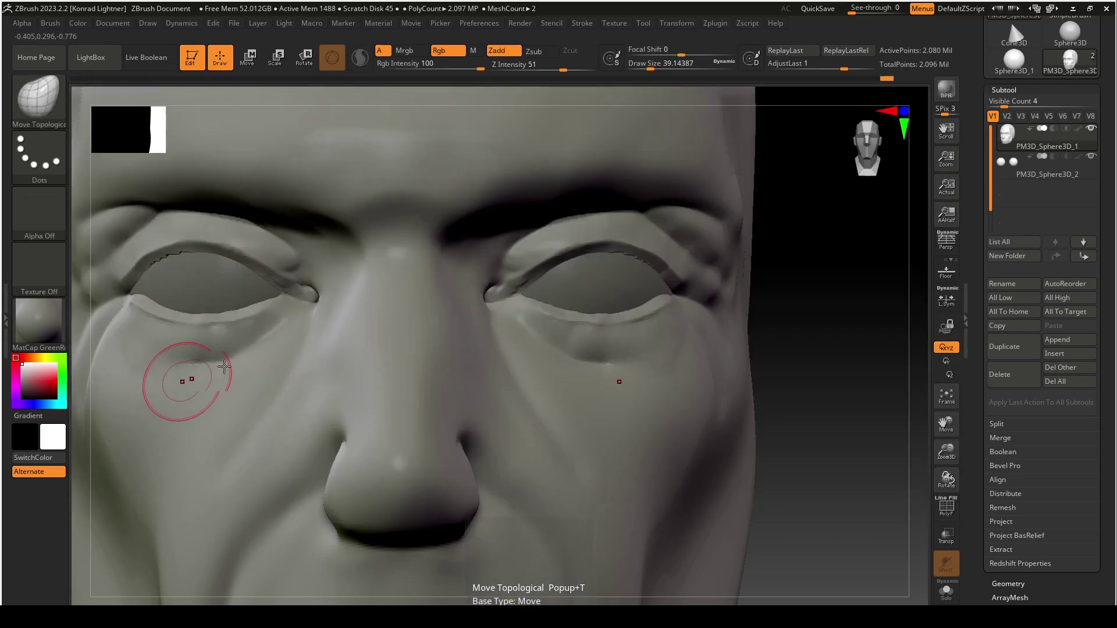
key("s")
mouse_move(577, 246)
left_mouse_down()
mouse_move(594, 244)
mouse_move(576, 234)
mouse_move(634, 260)
left_mouse_up()
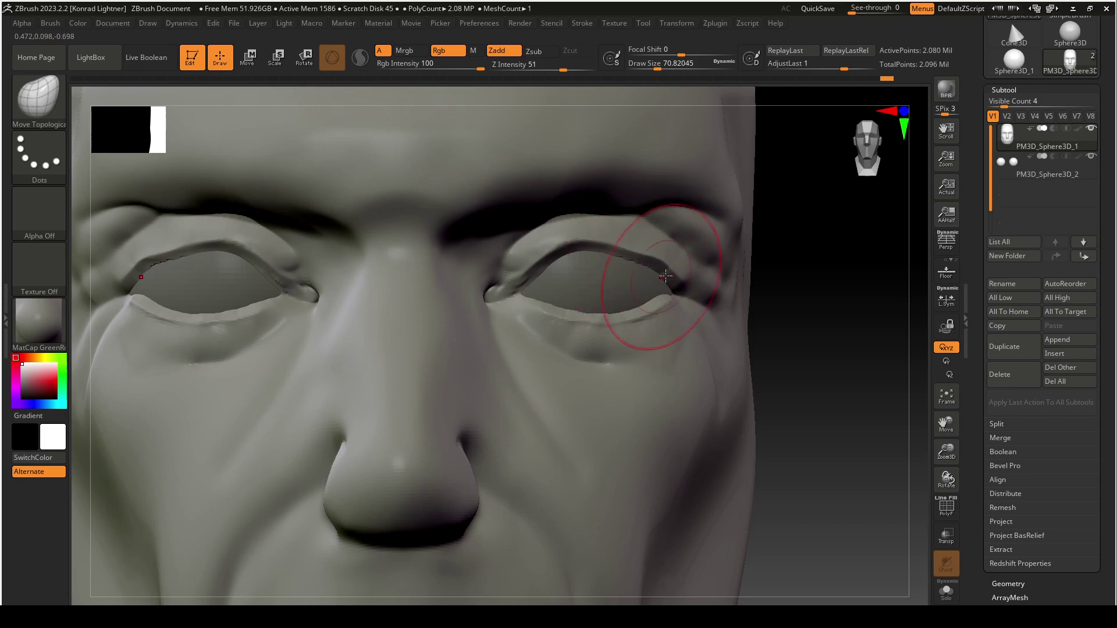
- Try smoothing the outer edge of the upper eyelid from below, and undo the stroke
left_click_drag(828, 322, 762, 314)
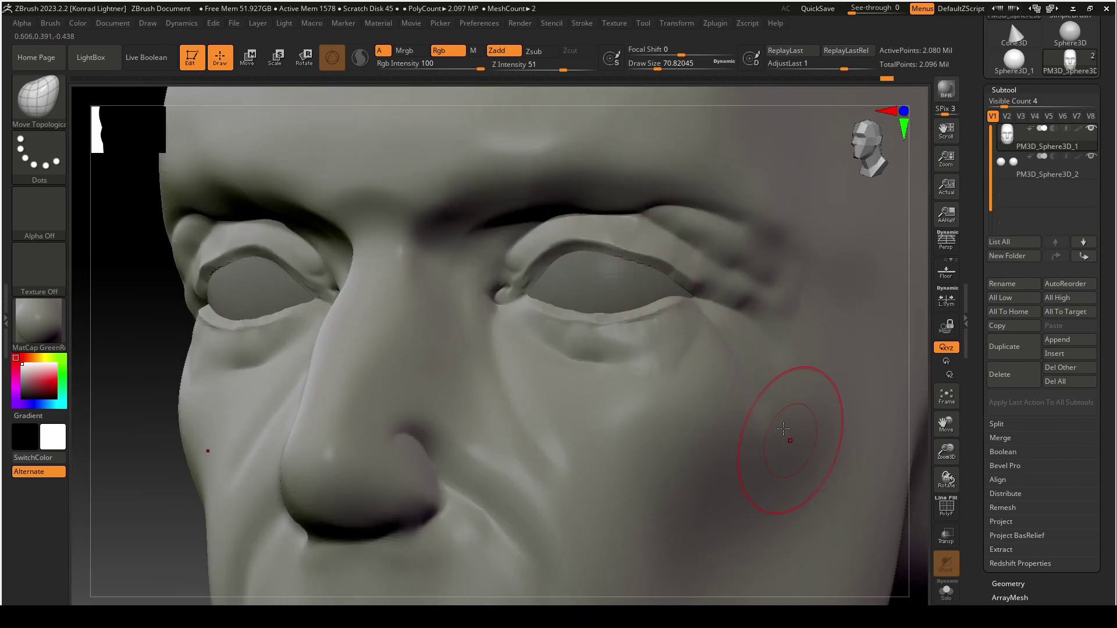
left_click_drag(122, 527, 131, 463)
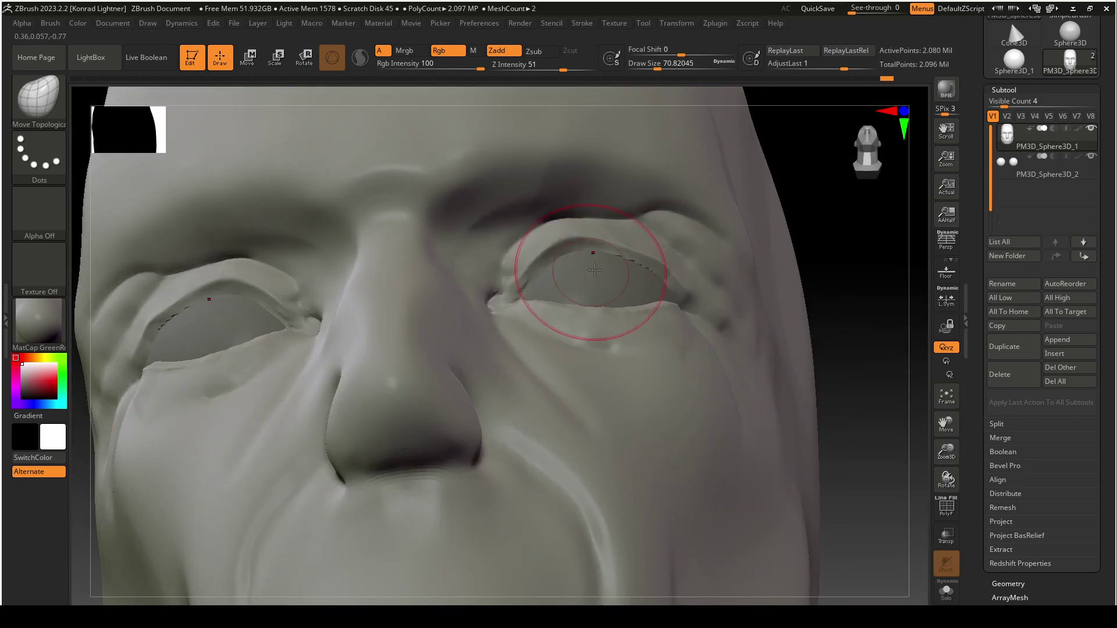
left_click_drag(635, 262, 659, 285, "shift")
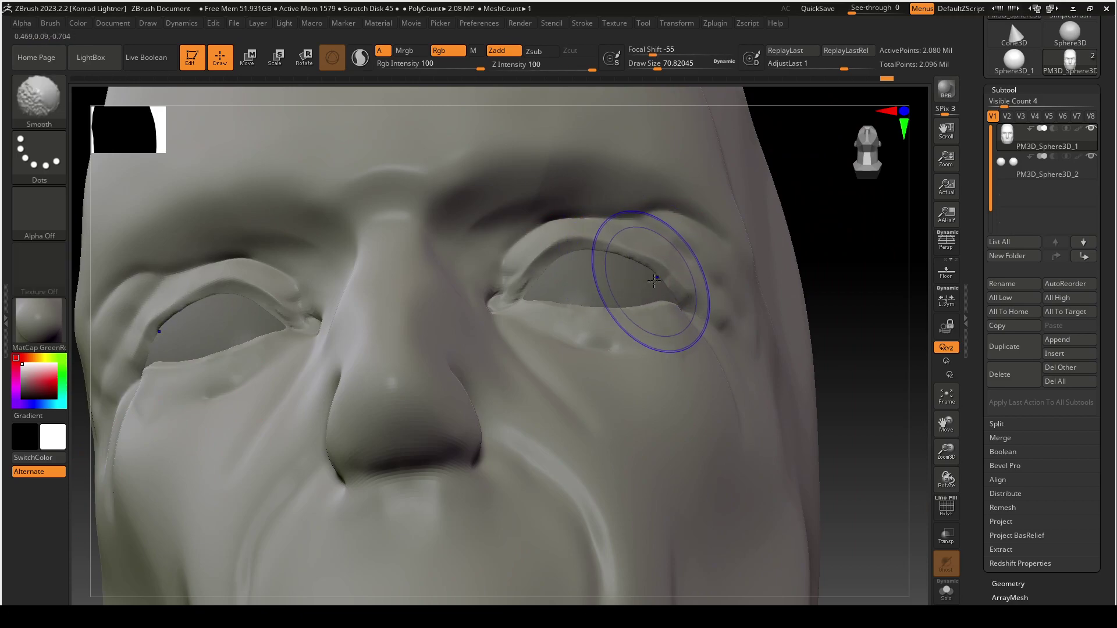
key("ctrl+z")
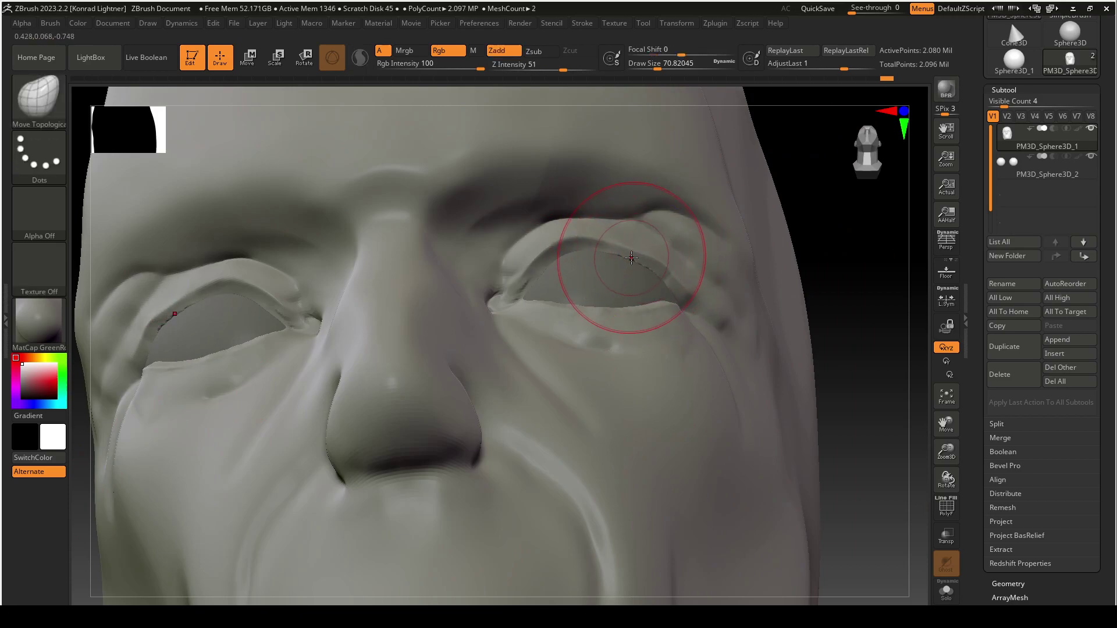
- Push the inner part of the upper eyelid's edge up and the outer part of the lower eyelid down
left_click_drag(568, 256, 562, 246)
left_click_drag(849, 281, 841, 352)
left_click_drag(635, 303, 640, 315)
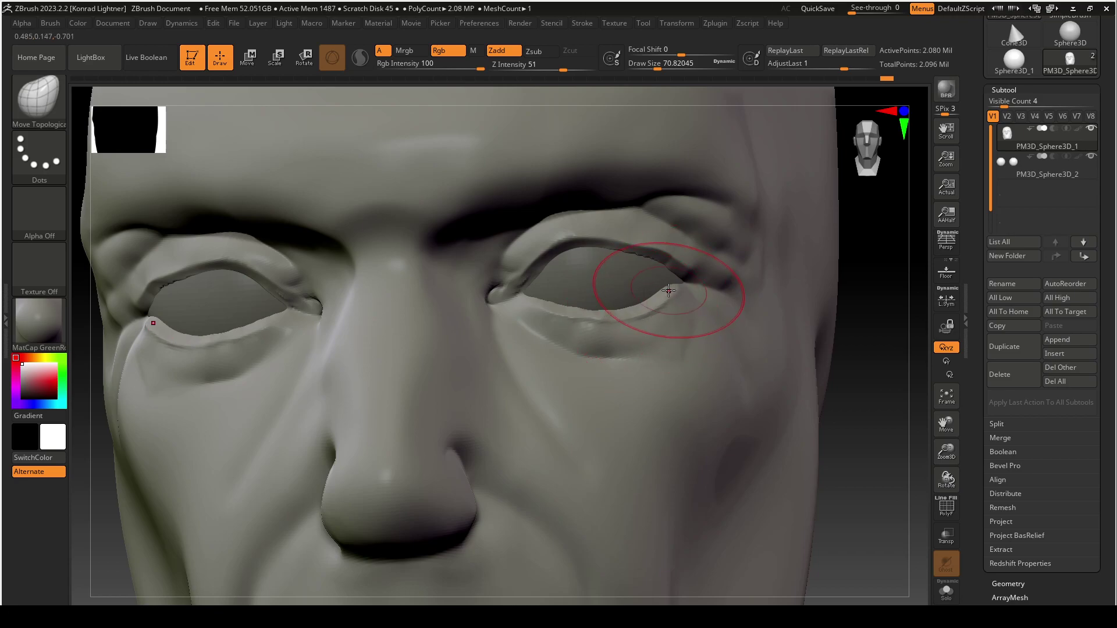
- Reduce the draw size to about 37 and refine the lower eyelid near the outer eye corner in front and profile
key("s")
left_click_drag(668, 294, 674, 295)
left_click_drag(873, 312, 822, 309)
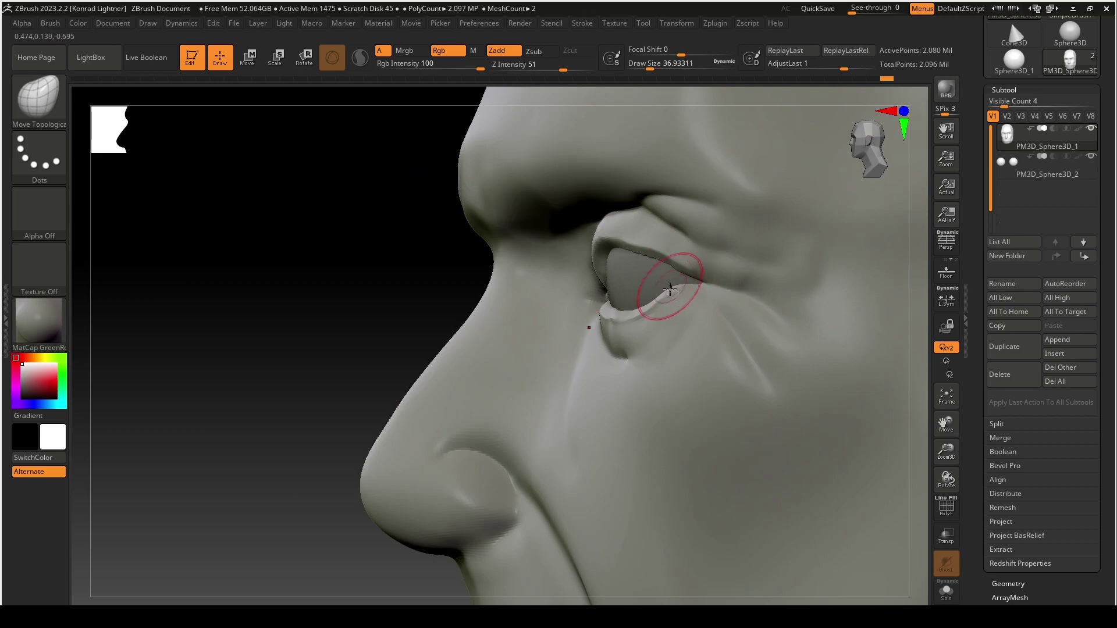
mouse_move(676, 287)
left_mouse_down()
mouse_move(682, 301)
mouse_move(683, 268)
left_mouse_up()
- Set the draw size to about 62 and shift the upper eyelid fold slightly toward the nose
left_click_drag(312, 323, 595, 311)
left_click_drag(858, 374, 808, 361)
key("s")
mouse_move(600, 231)
left_mouse_down()
mouse_move(630, 235)
mouse_move(562, 239)
mouse_move(556, 225)
mouse_move(581, 230)
left_mouse_up()
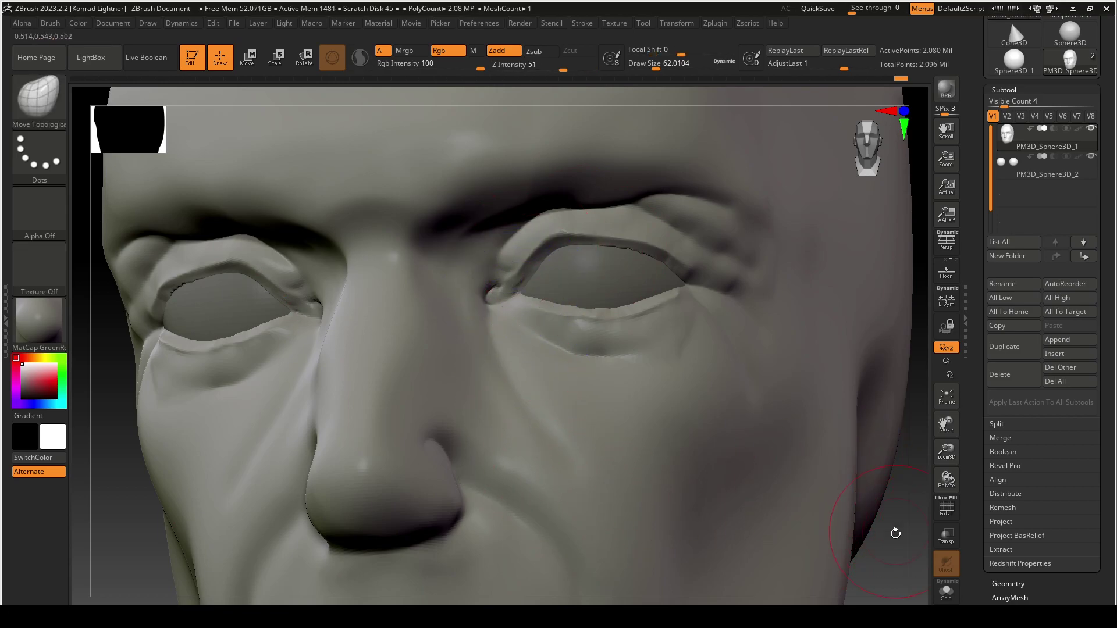
left_click_drag(892, 547, 893, 472)
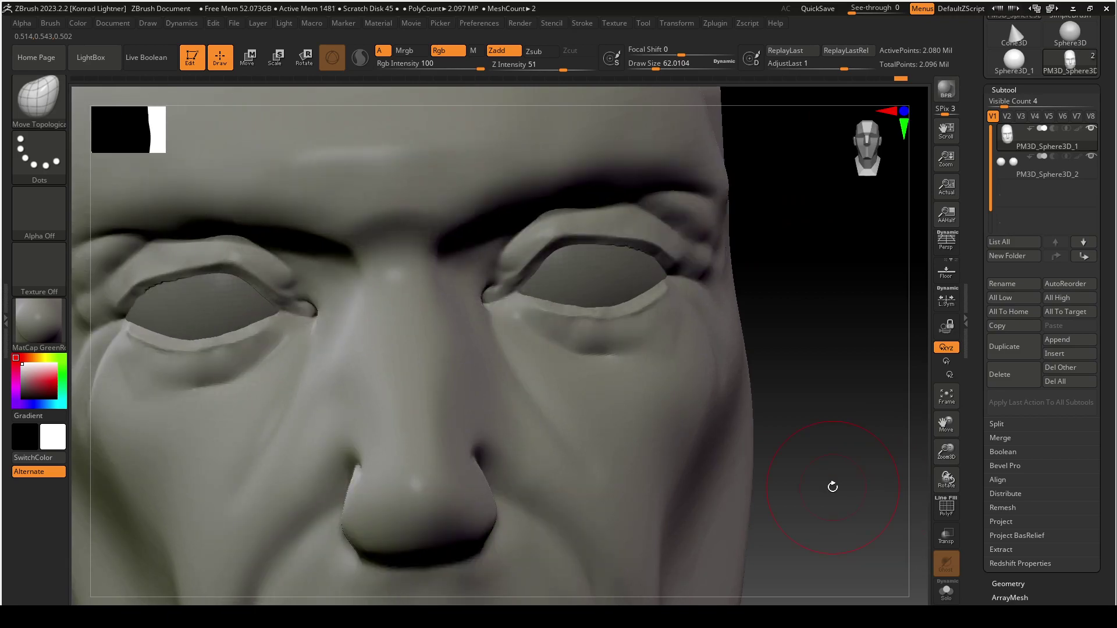
left_click_drag(869, 398, 823, 402)
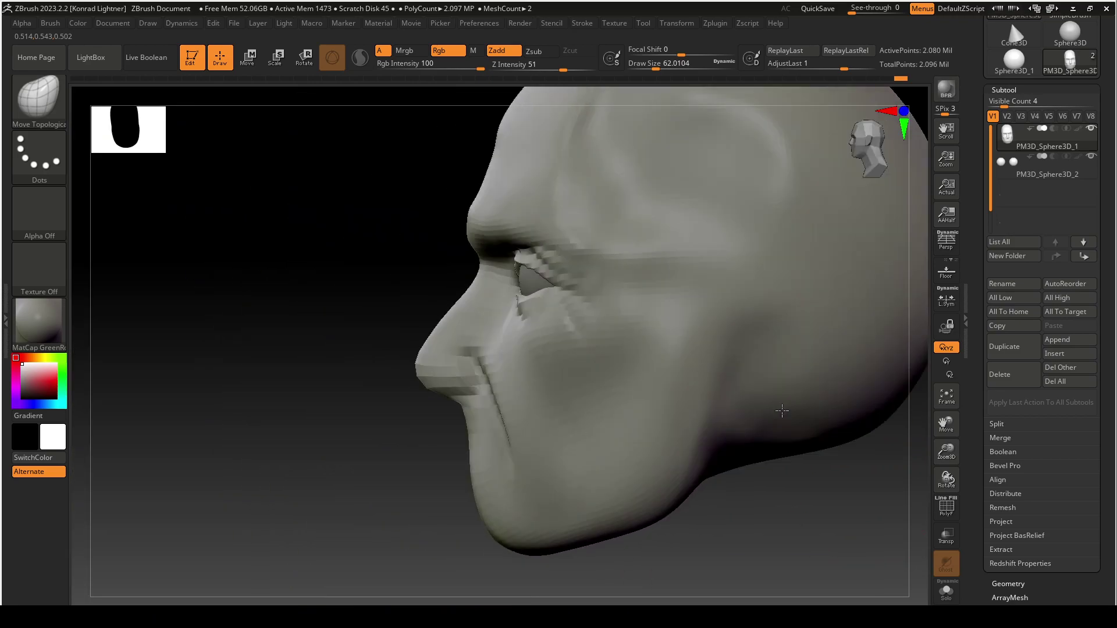
left_click_drag(794, 558, 811, 578)
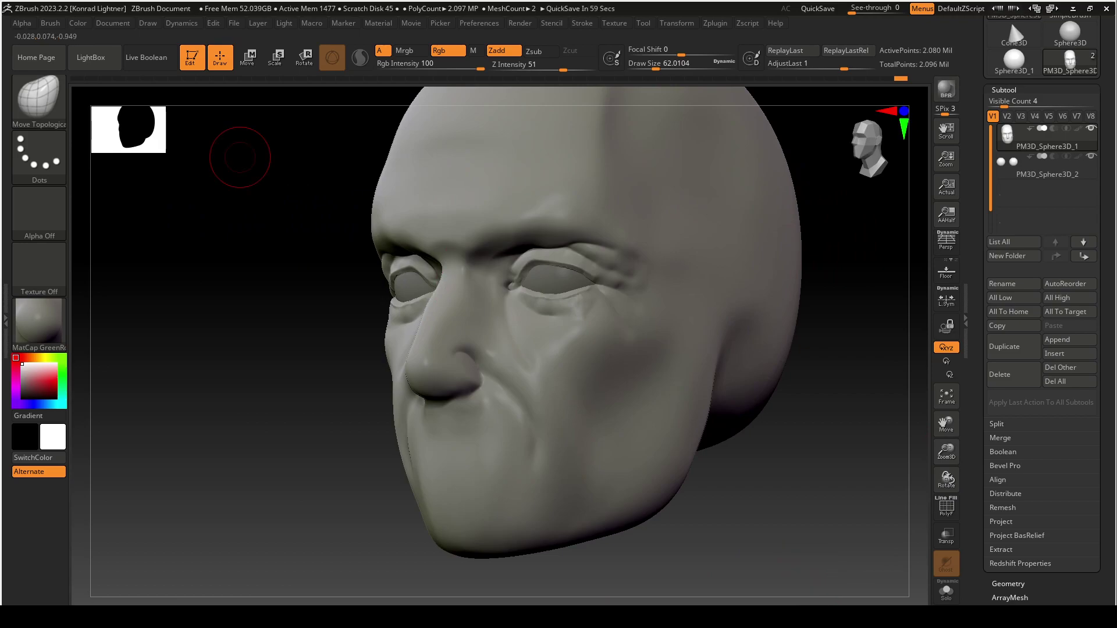
- Switch to Chrome and change the image search to "planes of the mouth"
left_click_drag(896, 599, 724, 1)
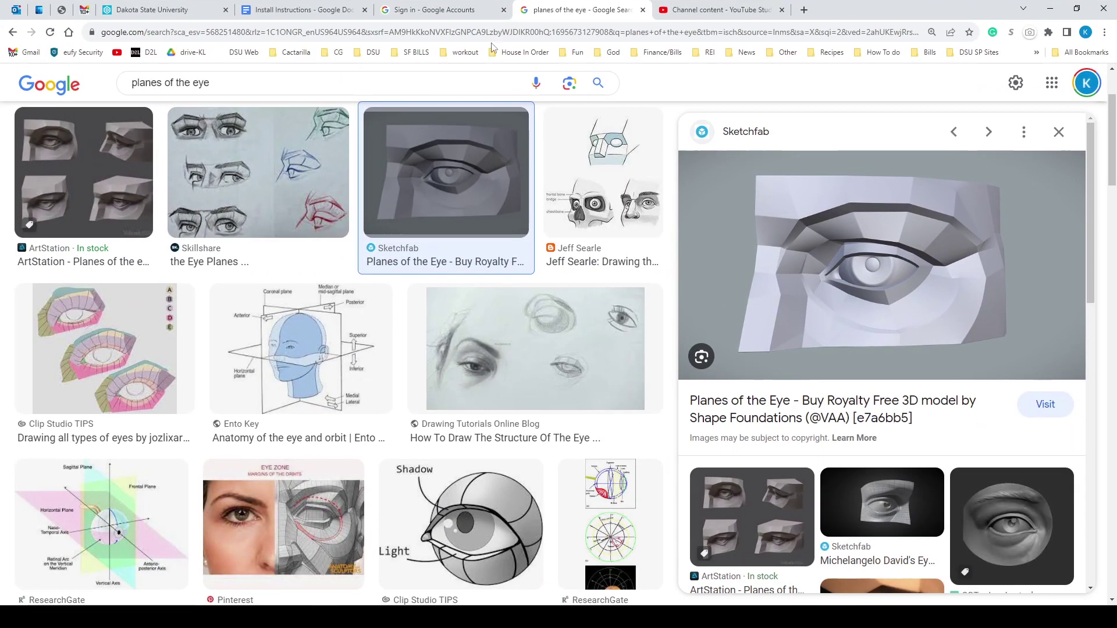
left_click_drag(319, 79, 63, 109)
double_click(191, 79)
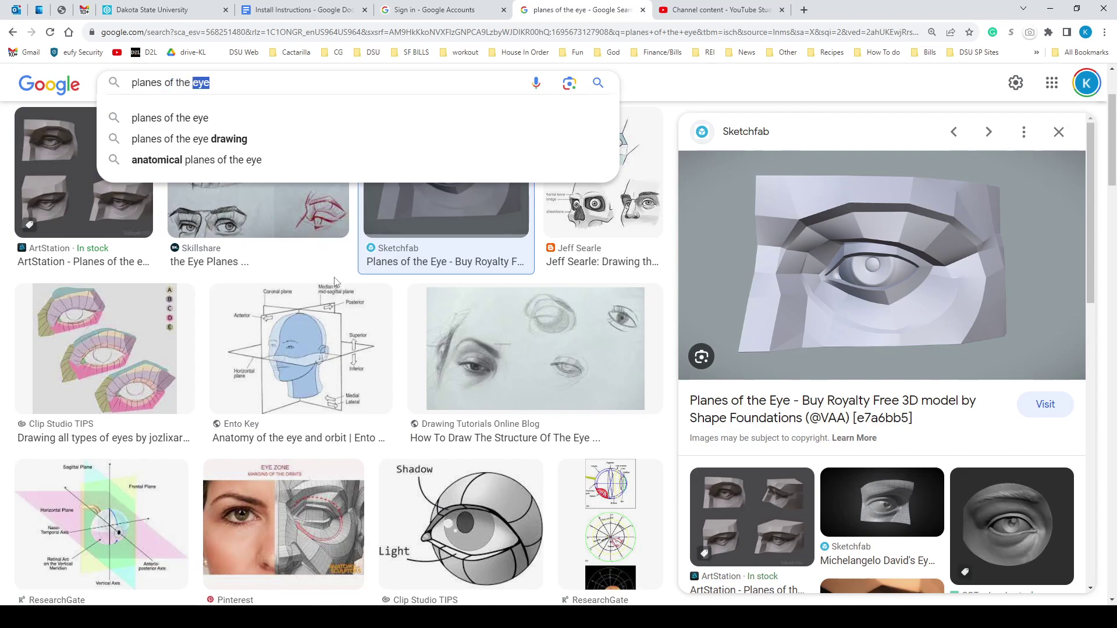
type("mouth")
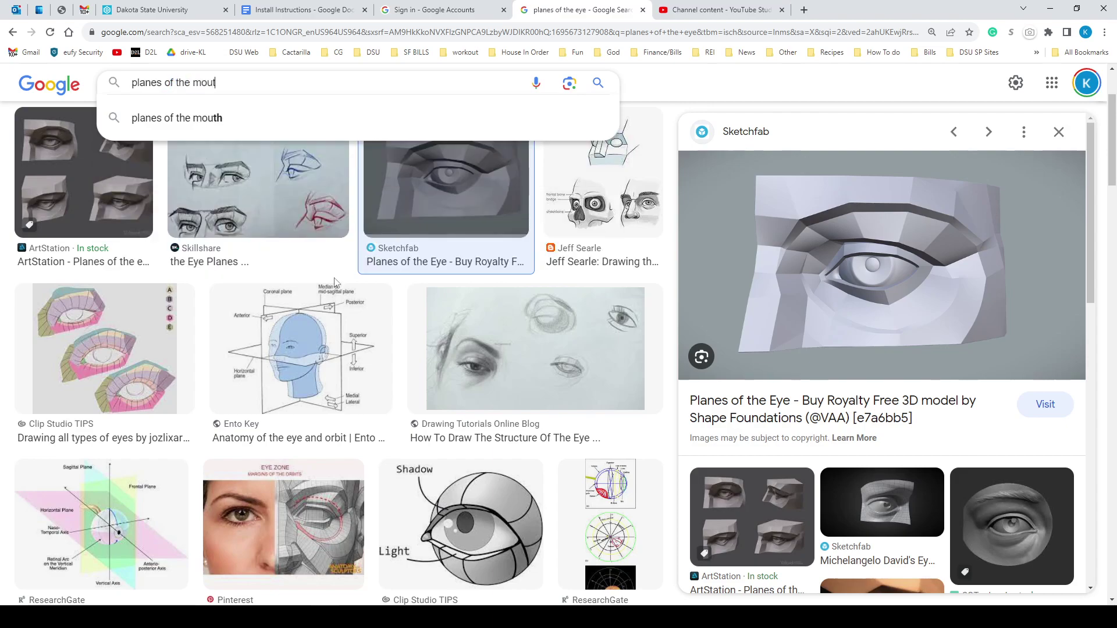
key("Return")
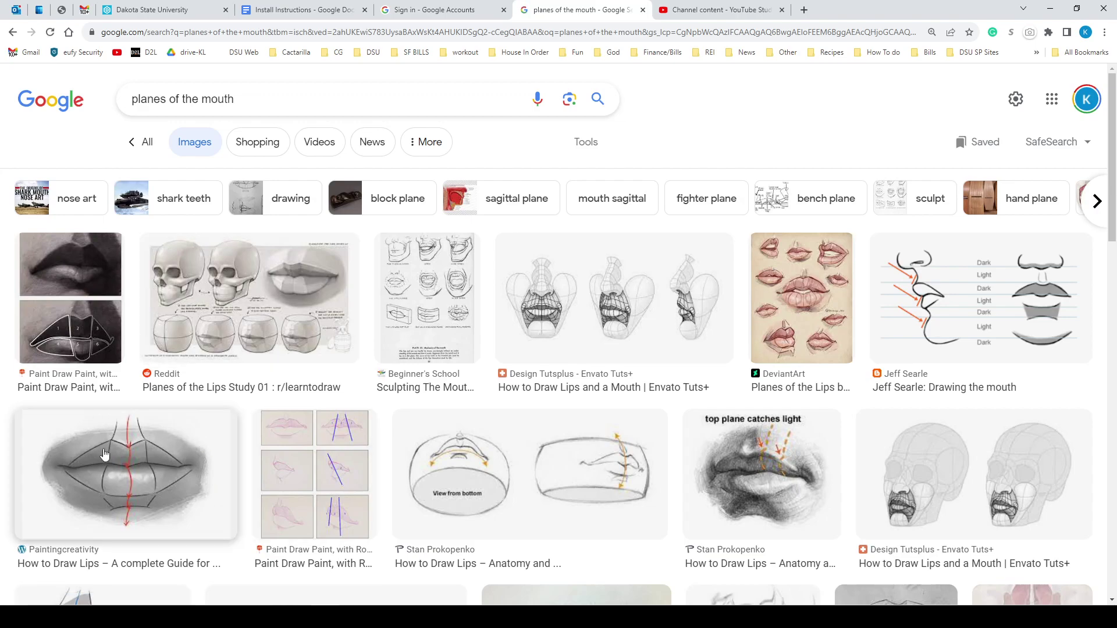
- Browse the mouth image results for a planar reference and preview Reddit's "Planes of the Lips Study 01"
left_click(137, 476)
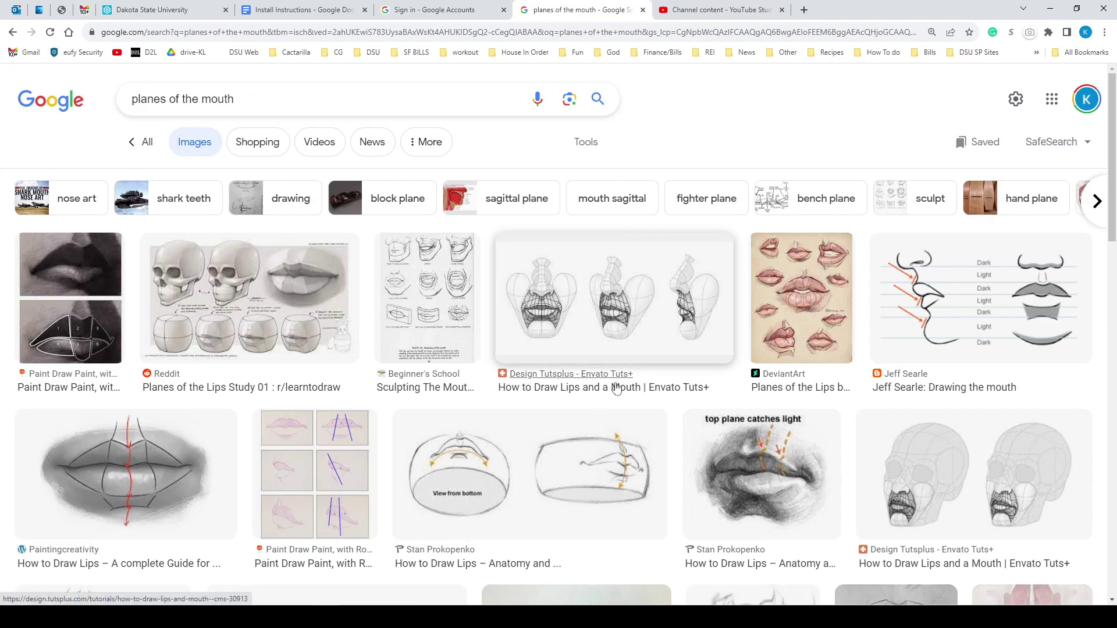
scroll(623, 407, "down", 5)
scroll(635, 429, "down", 3)
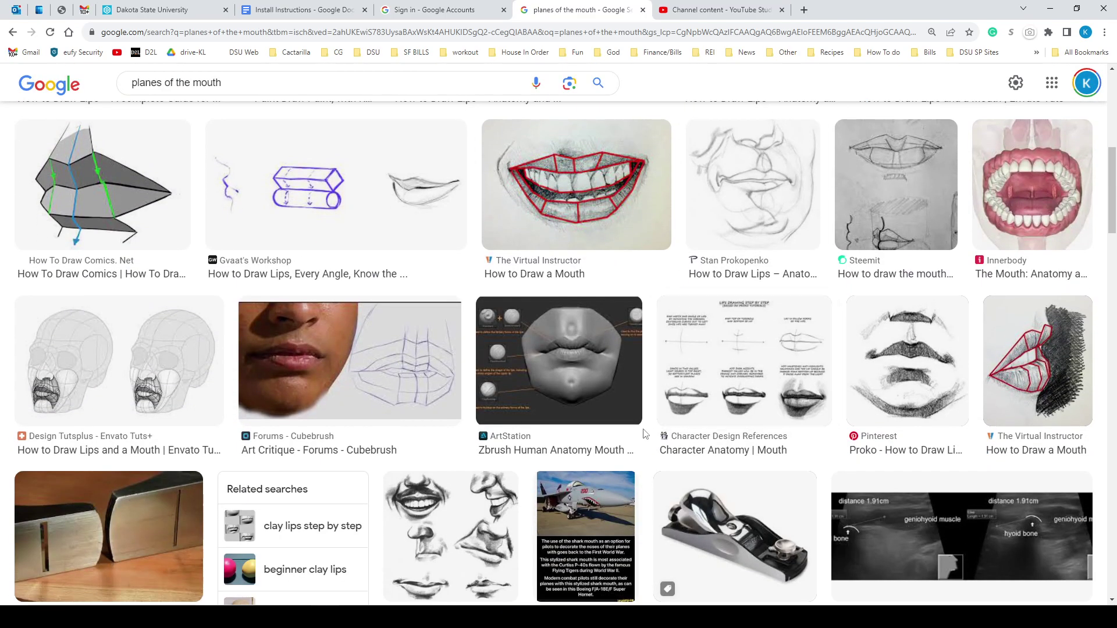
scroll(645, 434, "down", 4)
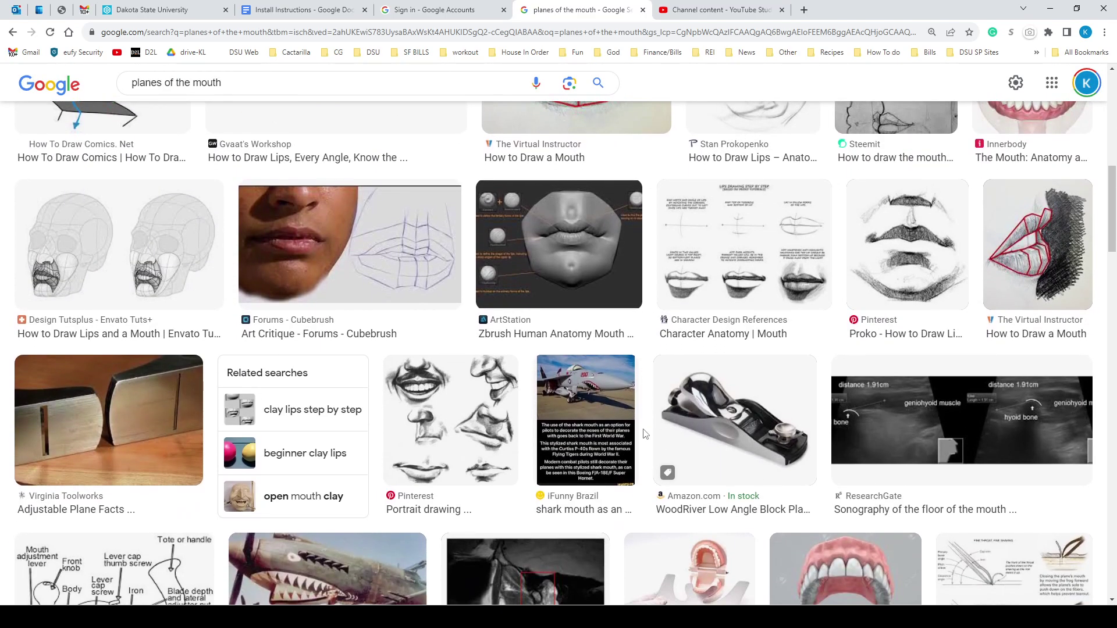
scroll(645, 433, "down", 4)
scroll(644, 436, "up", 7)
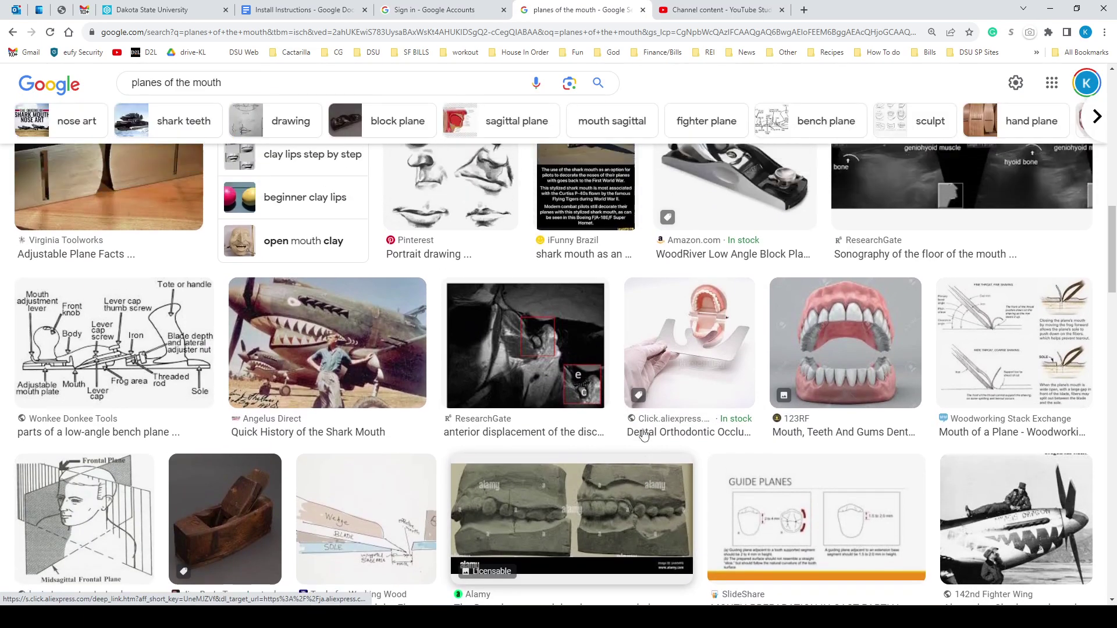
scroll(644, 435, "up", 3)
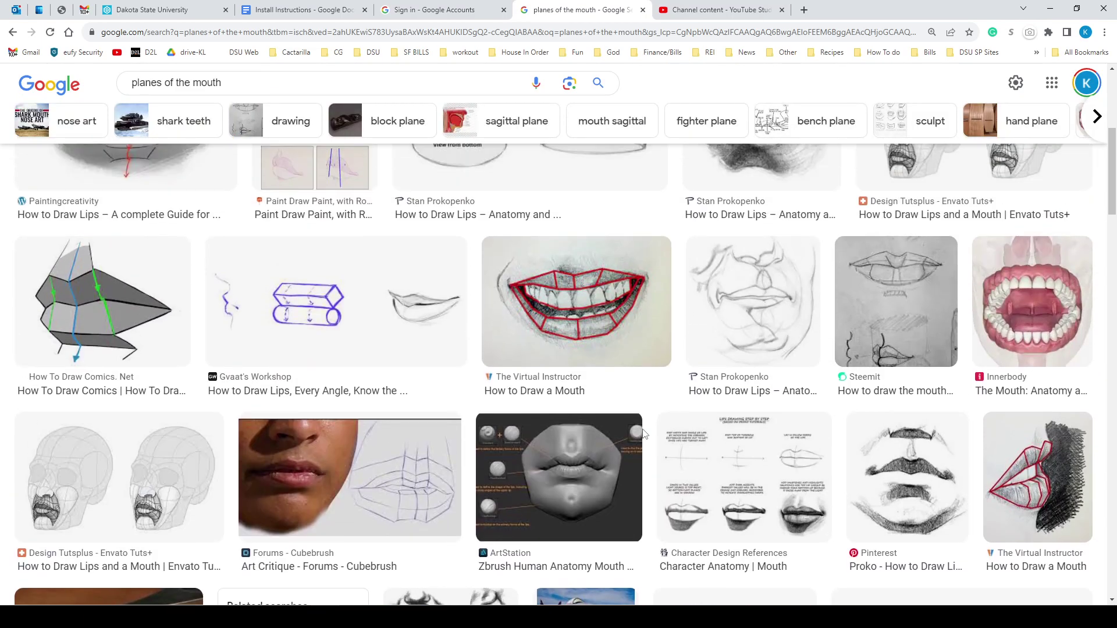
scroll(643, 434, "up", 3)
scroll(640, 438, "up", 3)
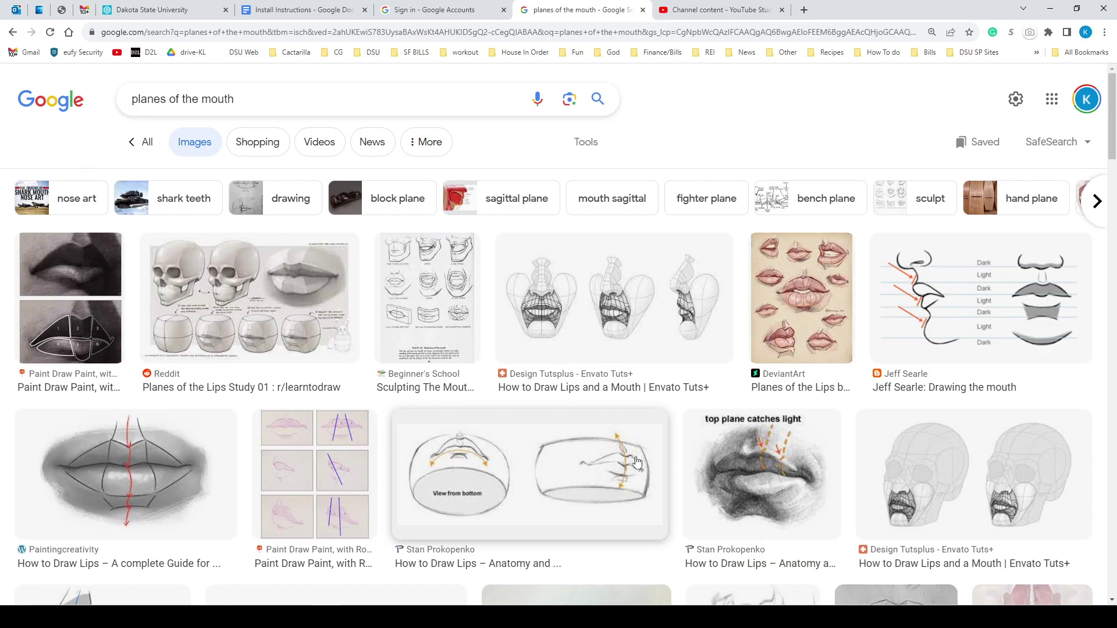
left_click(270, 351)
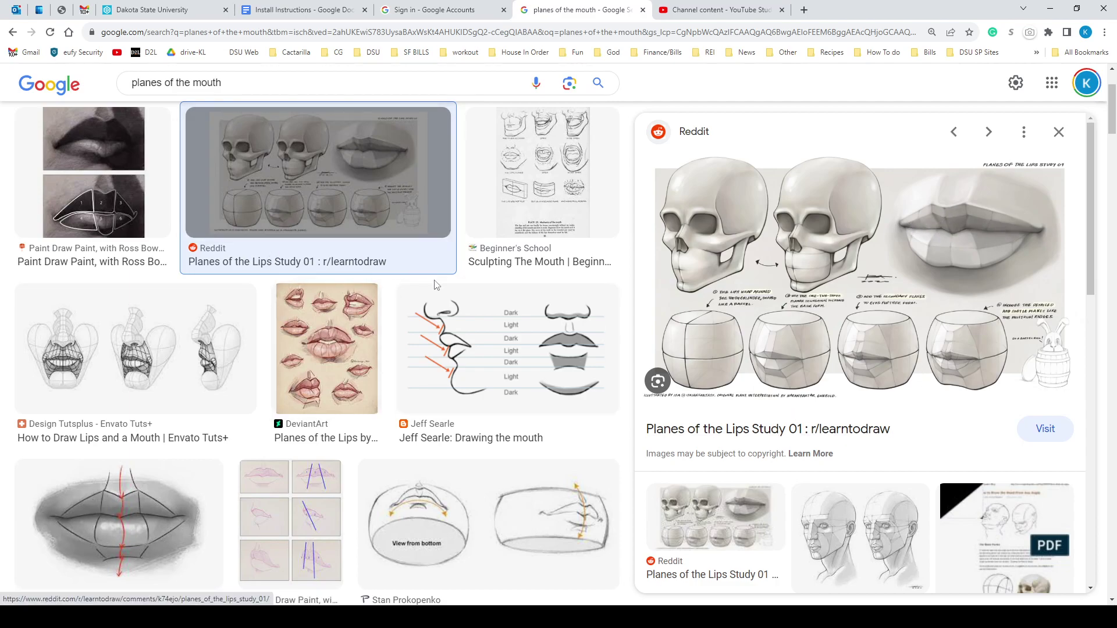
- Preview the planar mouth references "How to Draw Lips and a Mouth" from Envato Tuts+ and "How To Draw a Mouth" from How To Draw Comics
scroll(452, 316, "down", 3)
scroll(453, 316, "down", 1)
left_click(187, 156)
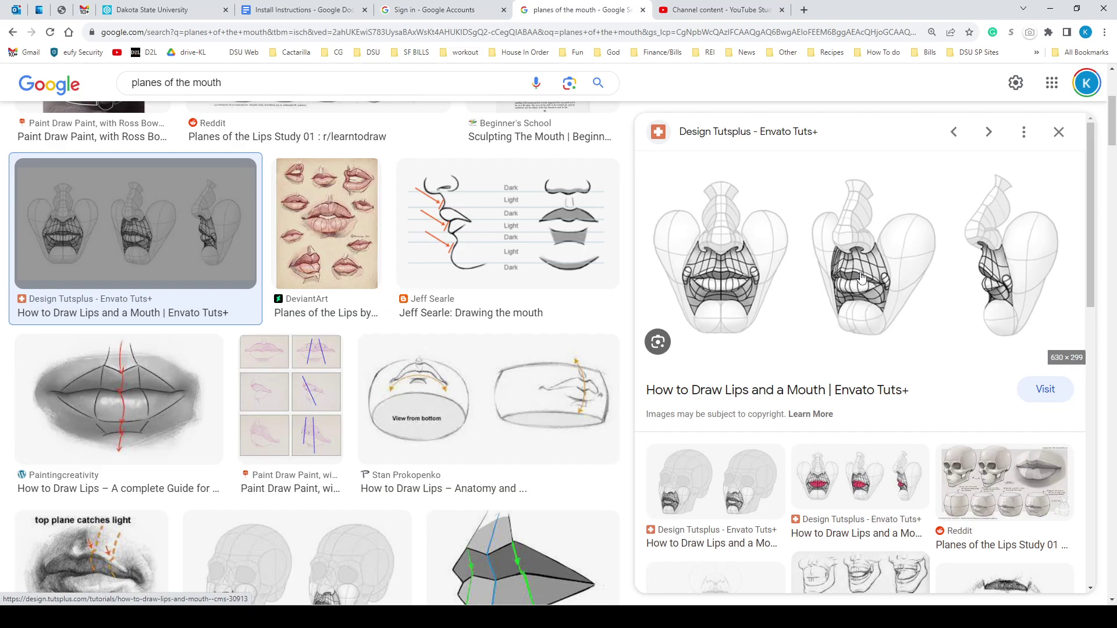
left_click(1059, 132)
scroll(197, 309, "down", 5)
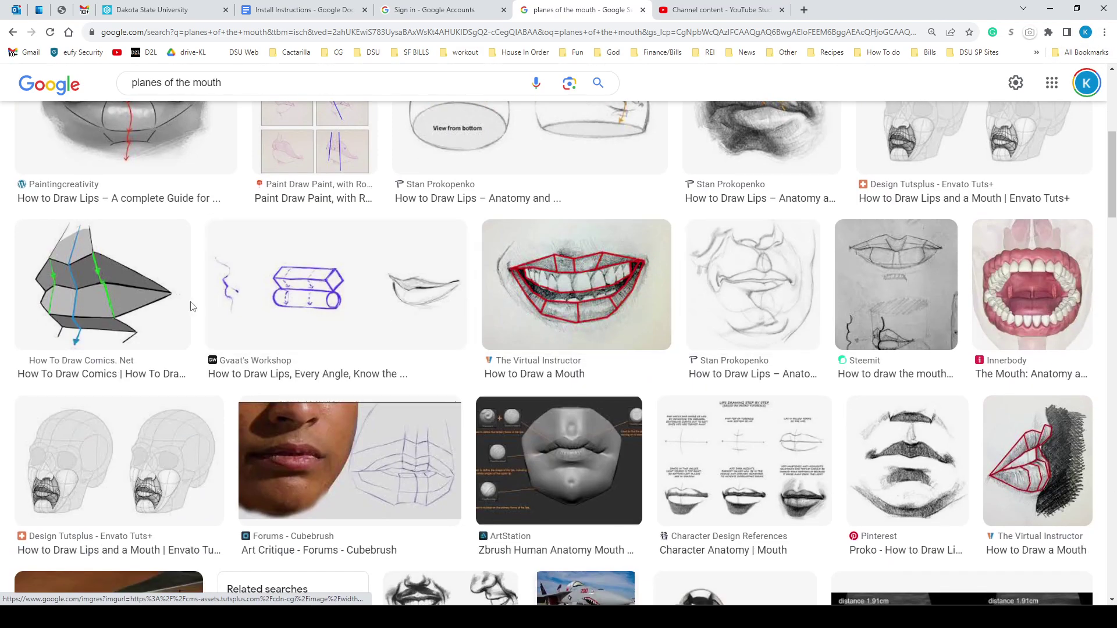
scroll(196, 308, "down", 1)
left_click(143, 247)
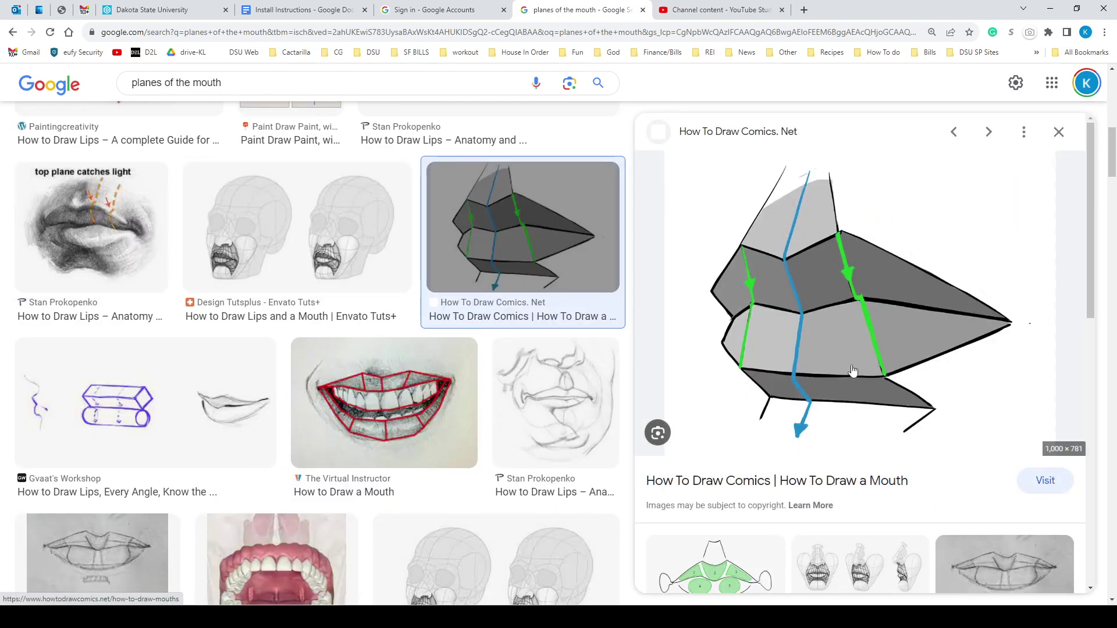
- Close the preview and look through the remaining mouth image results for more planar references
left_click(1059, 132)
scroll(719, 324, "down", 1)
scroll(719, 324, "down", 4)
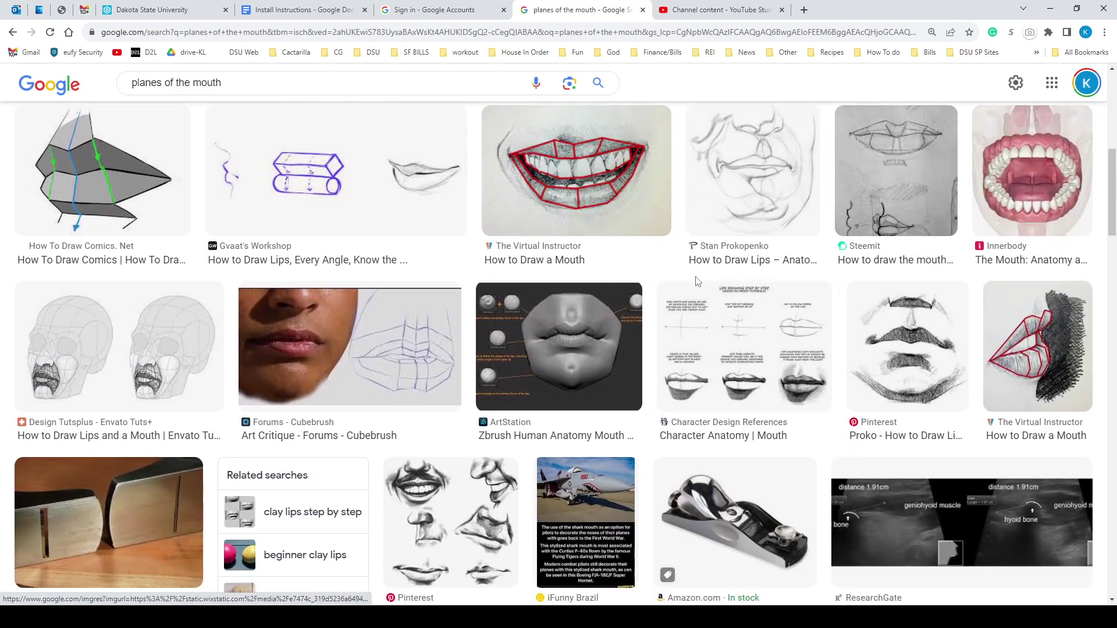
scroll(623, 367, "down", 10)
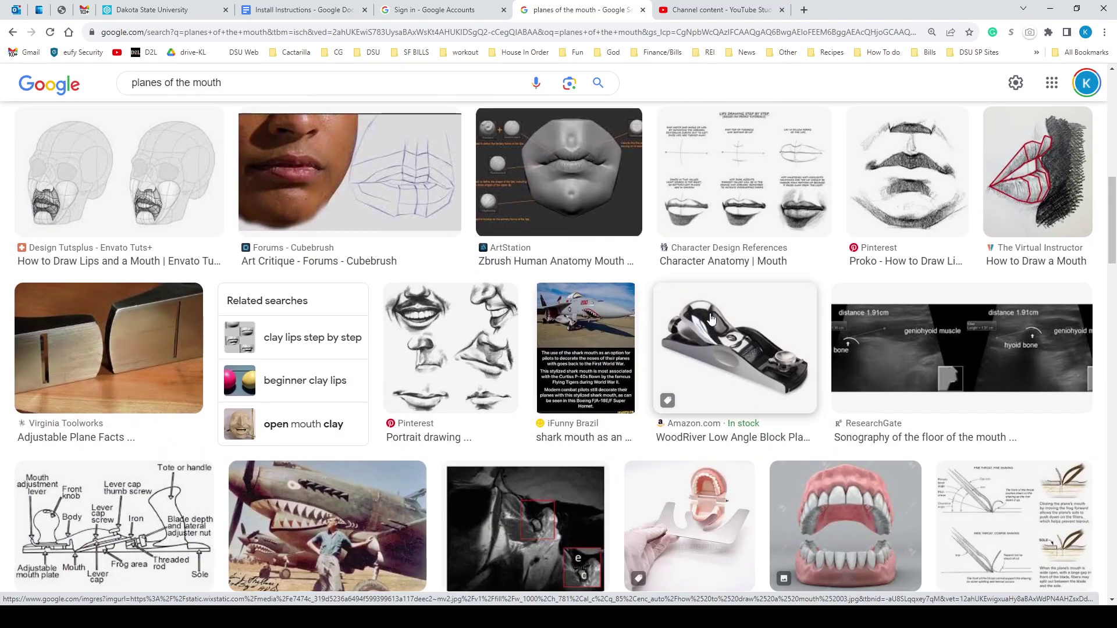
scroll(820, 326, "down", 7)
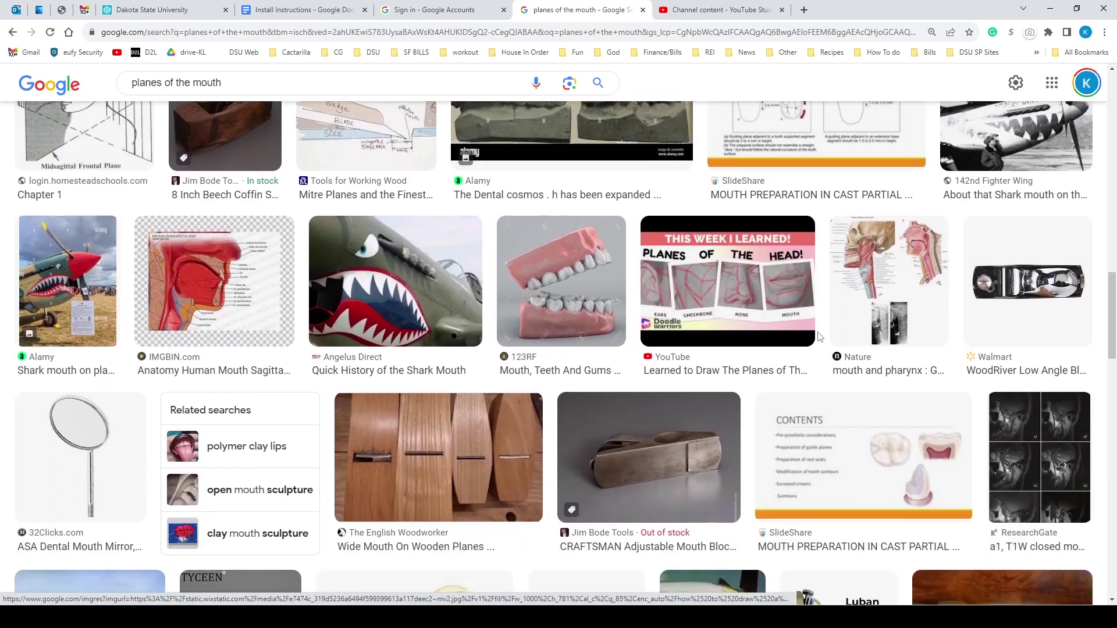
scroll(817, 336, "up", 3)
scroll(818, 337, "up", 15)
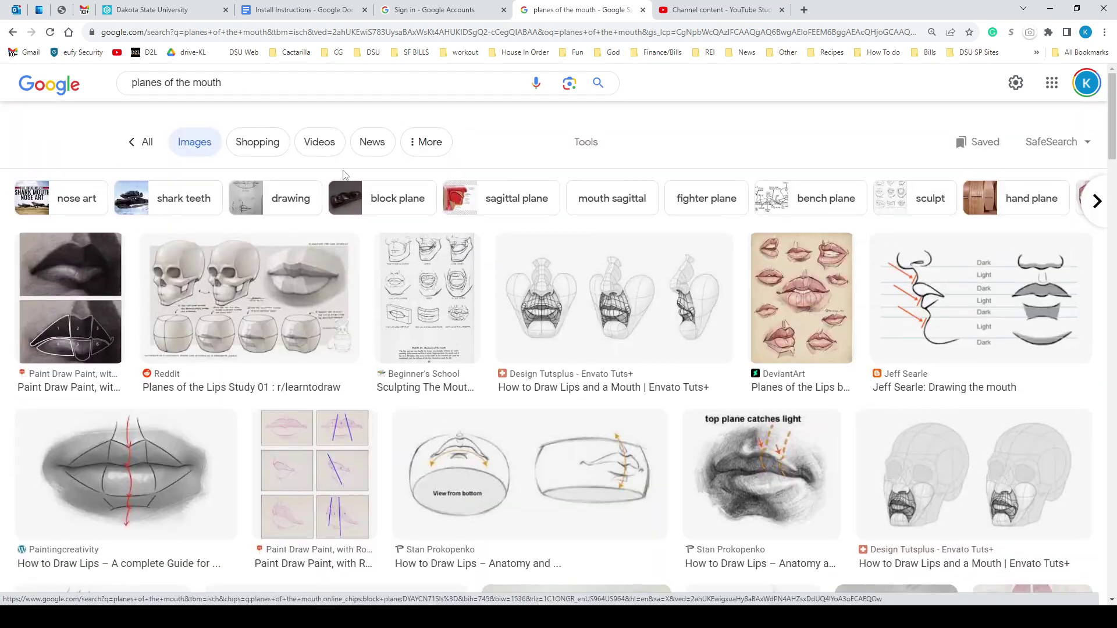
- Change the image search to "planes of the head", preview CGTrader's female planar head, and browse further results
left_click(236, 98)
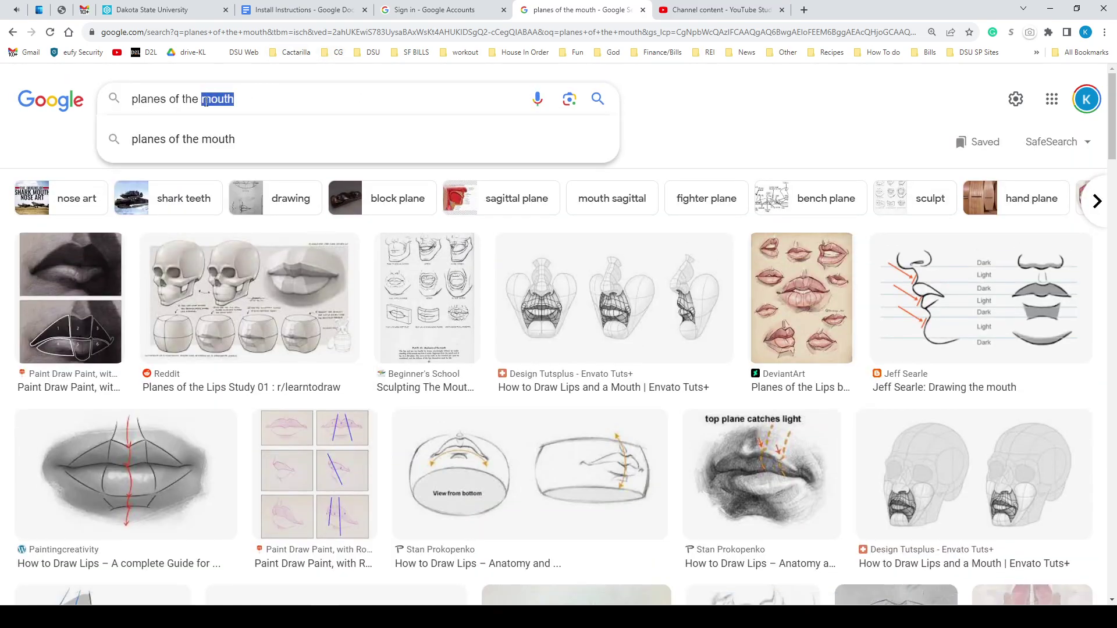
type("head")
key("Return")
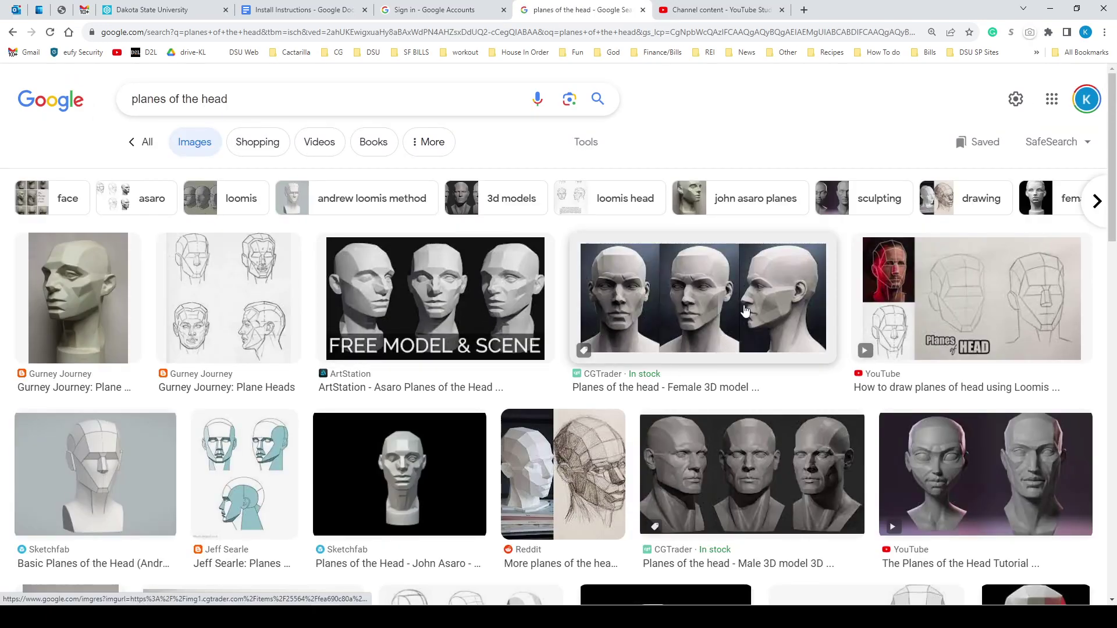
left_click(745, 312)
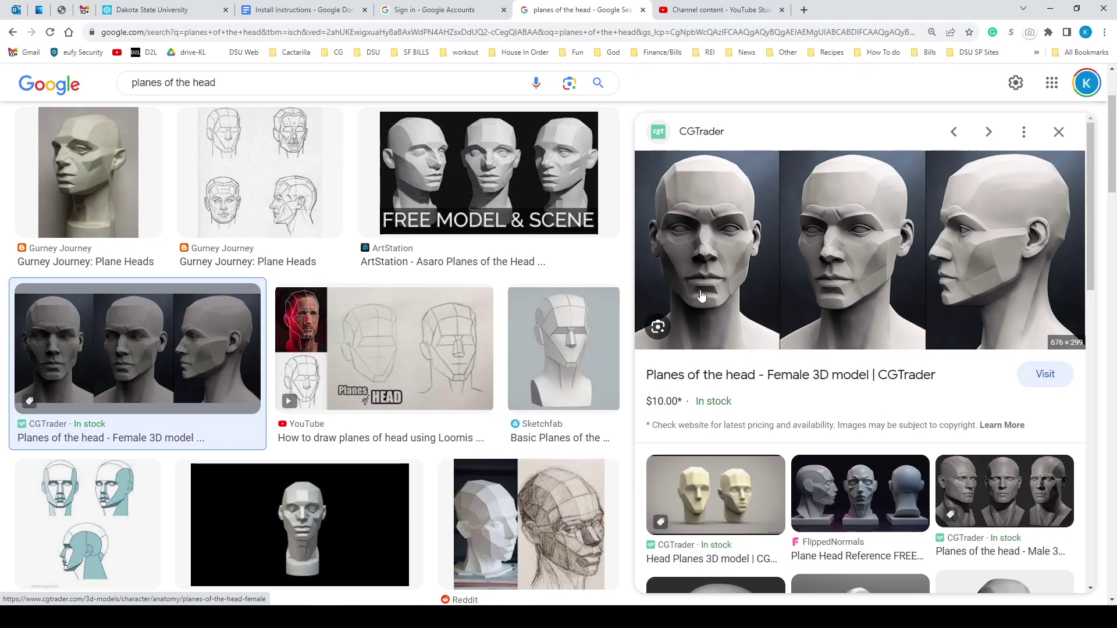
left_click(1058, 135)
scroll(457, 308, "down", 1)
scroll(457, 309, "down", 2)
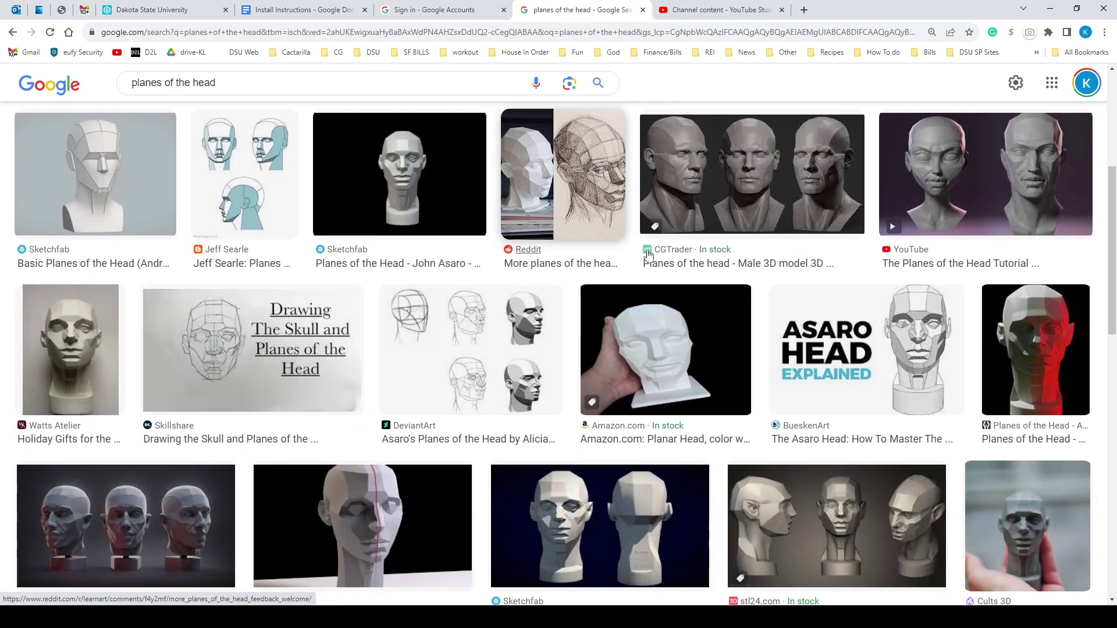
left_click(1009, 195)
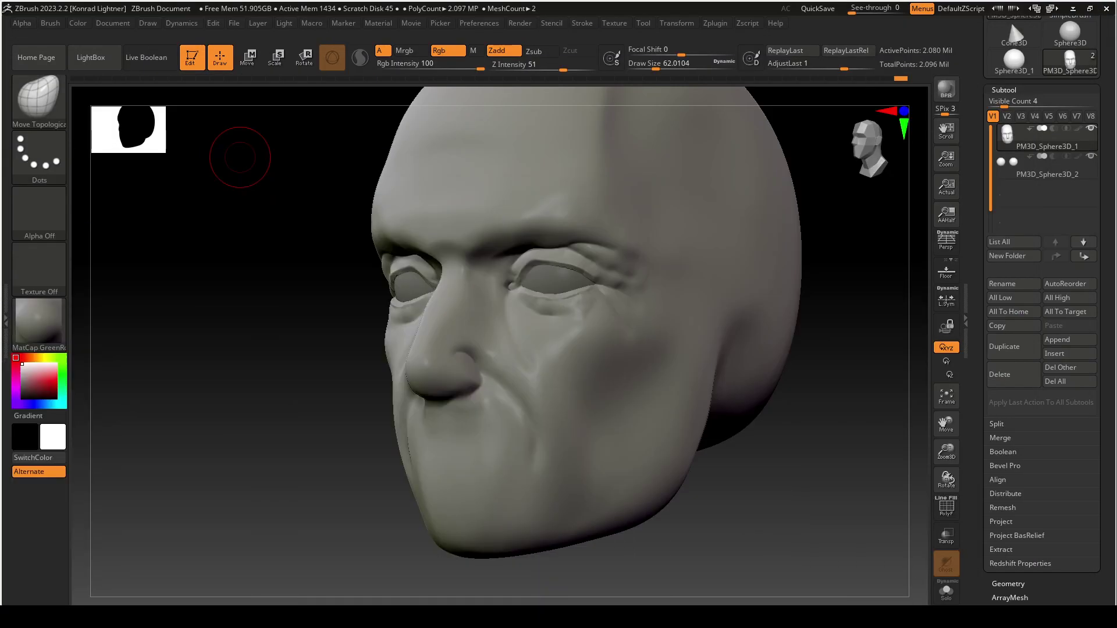
- Switch back to ZBrush and lower the head by three subdivision levels, viewing the lower face at an angle
left_click_drag(781, 504, 769, 409)
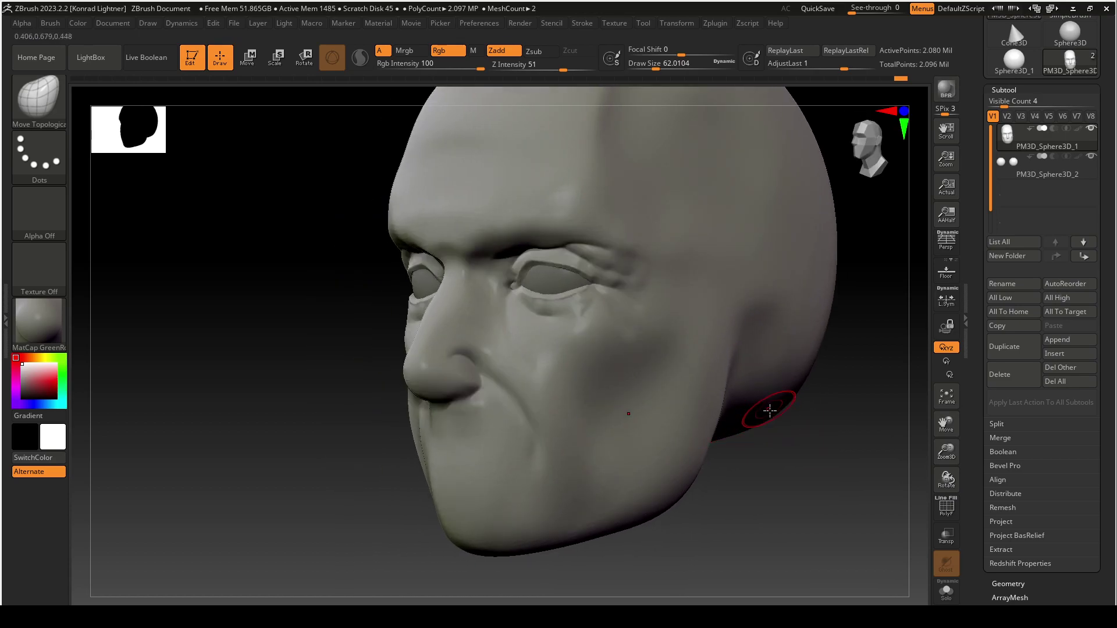
key("shift+d")
key("shift+d")
key("shift+d")
key("shift+d")
key("d")
left_click_drag(771, 492, 790, 511)
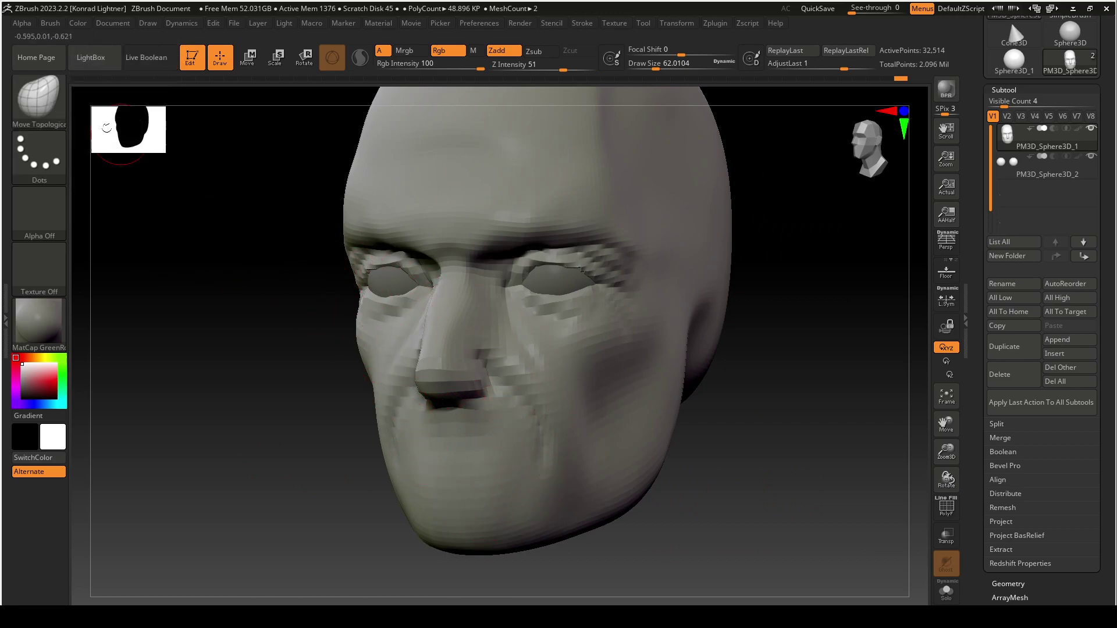
- Build up the mouth mound between nose and chin with the ClayTubes brush at a draw size of about 83
key("b")
key("c")
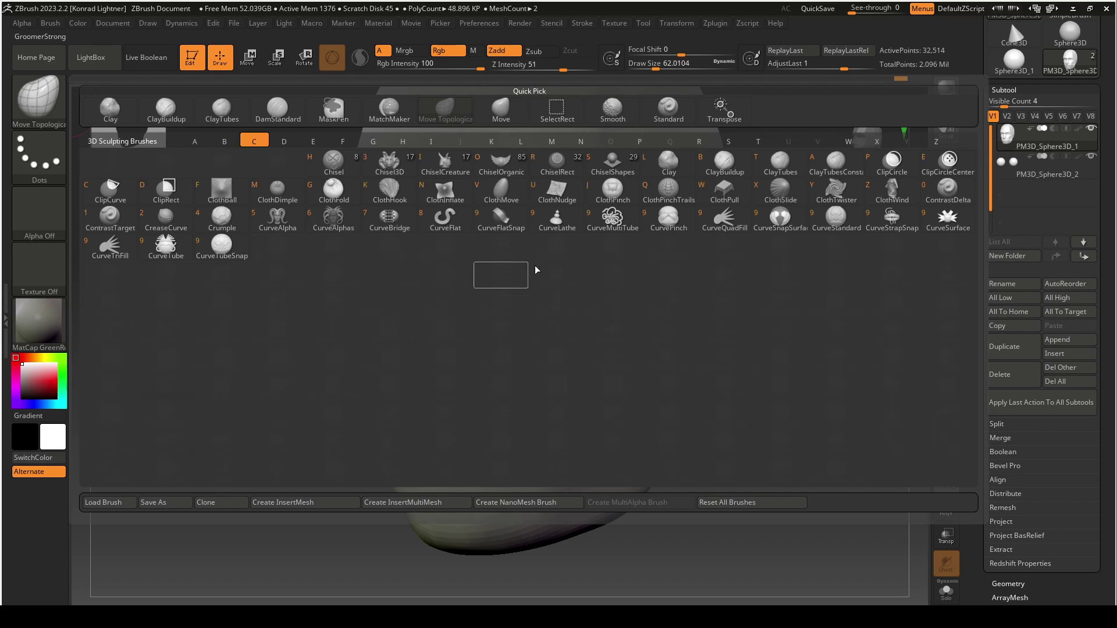
key("t")
key("s")
mouse_move(454, 391)
left_mouse_down()
mouse_move(478, 402)
mouse_move(467, 403)
mouse_move(506, 447)
mouse_move(507, 474)
left_mouse_up()
mouse_move(470, 430)
left_mouse_down()
mouse_move(498, 408)
mouse_move(503, 468)
mouse_move(510, 454)
mouse_move(478, 469)
mouse_move(512, 467)
mouse_move(447, 461)
left_mouse_up()
left_click_drag(781, 469, 763, 474)
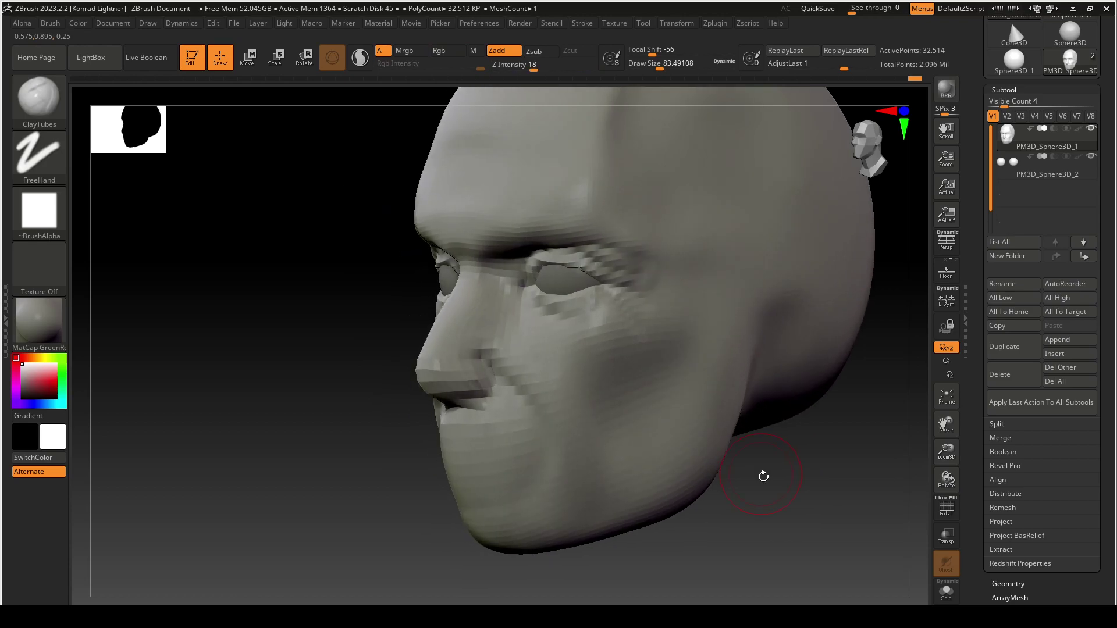
- Reduce the draw size to about 37, refine the form around the mouth mound, and raise the head by two subdivision levels
mouse_move(391, 519)
left_mouse_down()
mouse_move(379, 517)
mouse_move(385, 526)
mouse_move(491, 501)
left_mouse_up()
key("s")
key("ctrl+z")
key("alt")
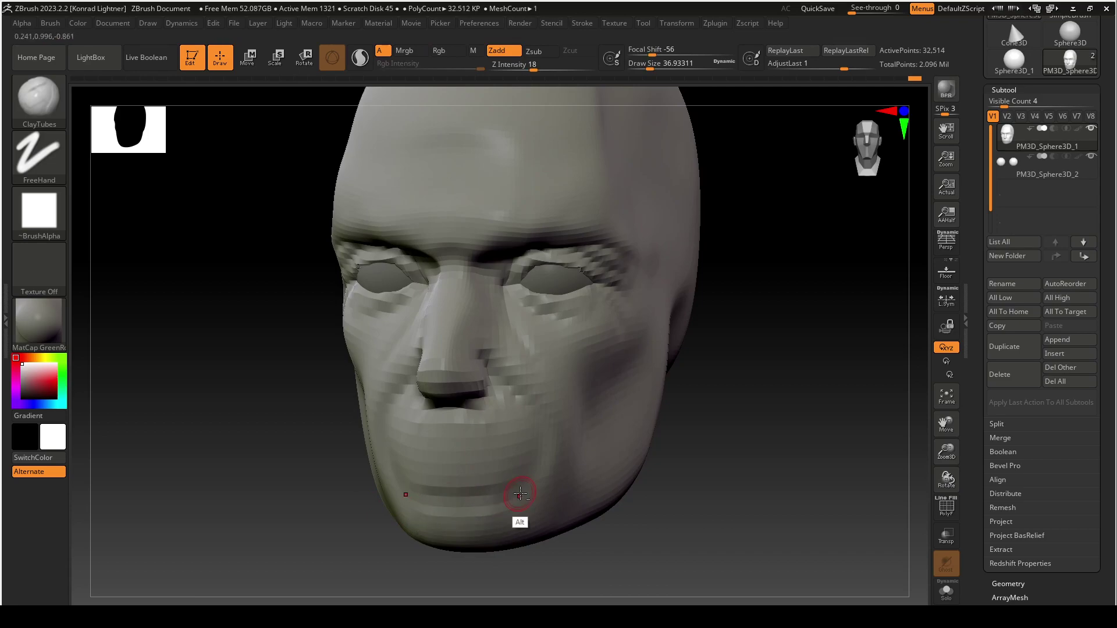
mouse_move(686, 540)
left_mouse_down()
mouse_move(664, 534)
mouse_move(693, 529)
left_mouse_up()
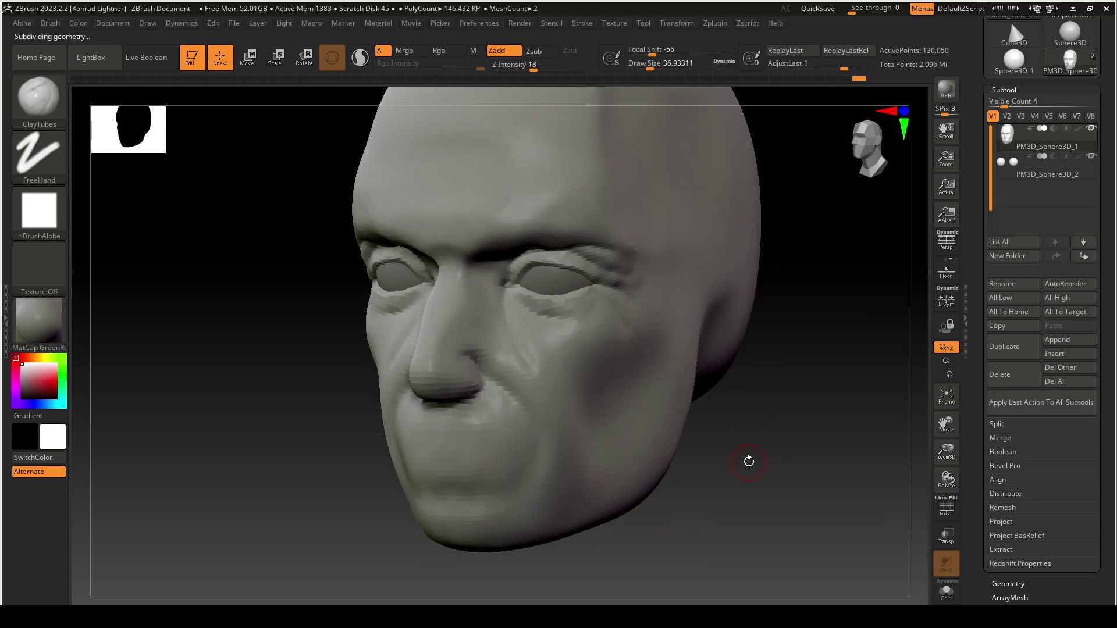
left_click_drag(749, 461, 721, 384)
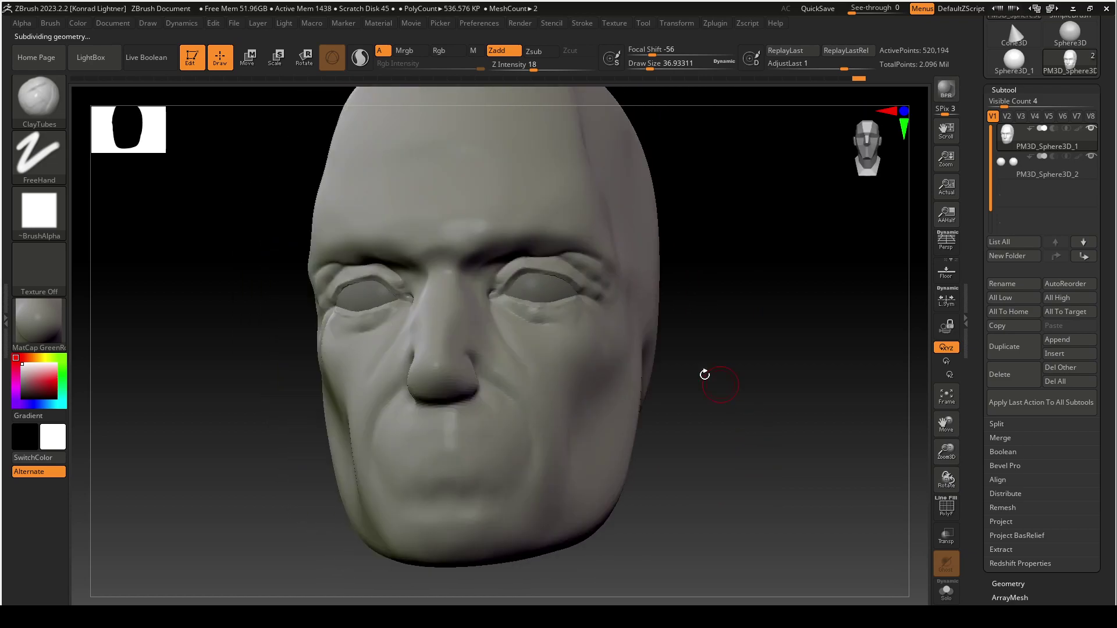
- Switch to the DamStandard brush for carving the mouth
left_click(38, 97)
key("d")
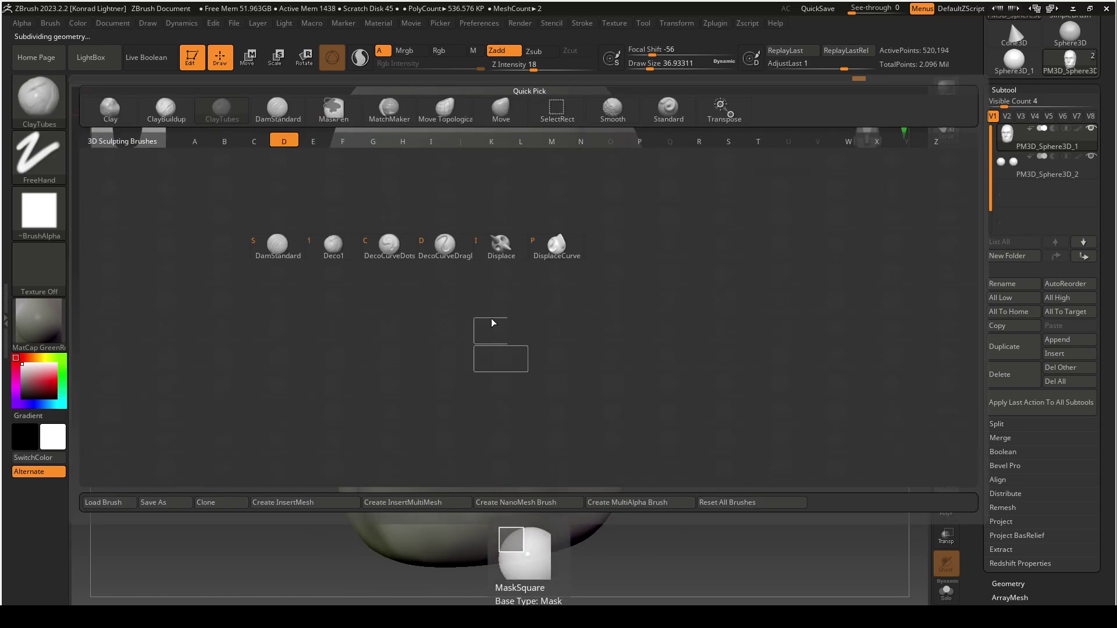
key("s")
- Try to carve the mouth line across the mouth mound with Z Intensity 21
left_click_drag(672, 405, 766, 379)
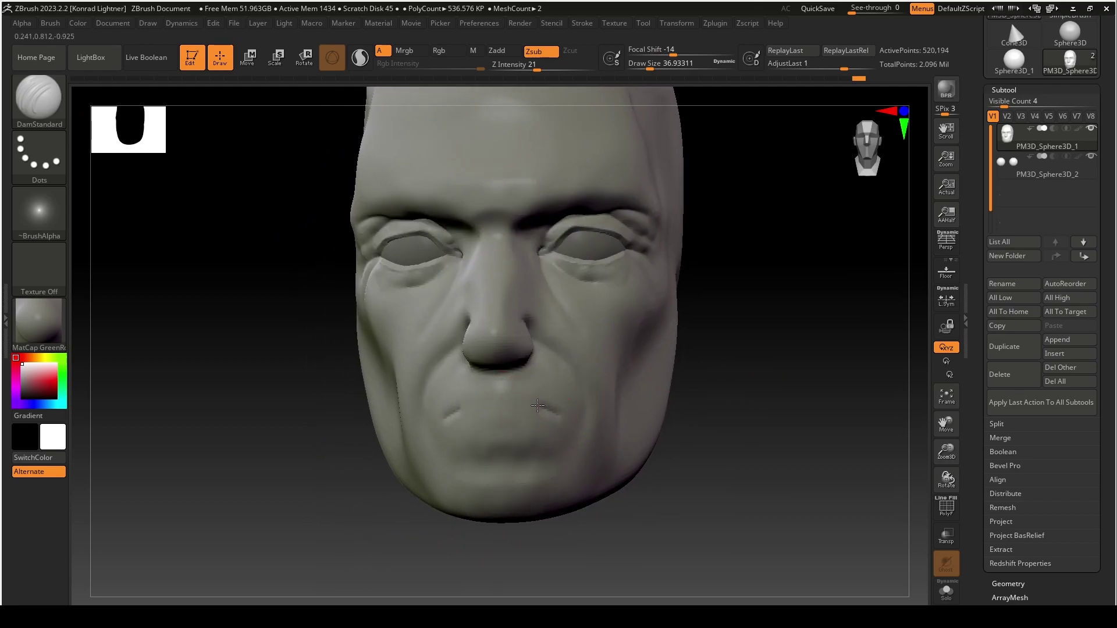
key("ctrl+z")
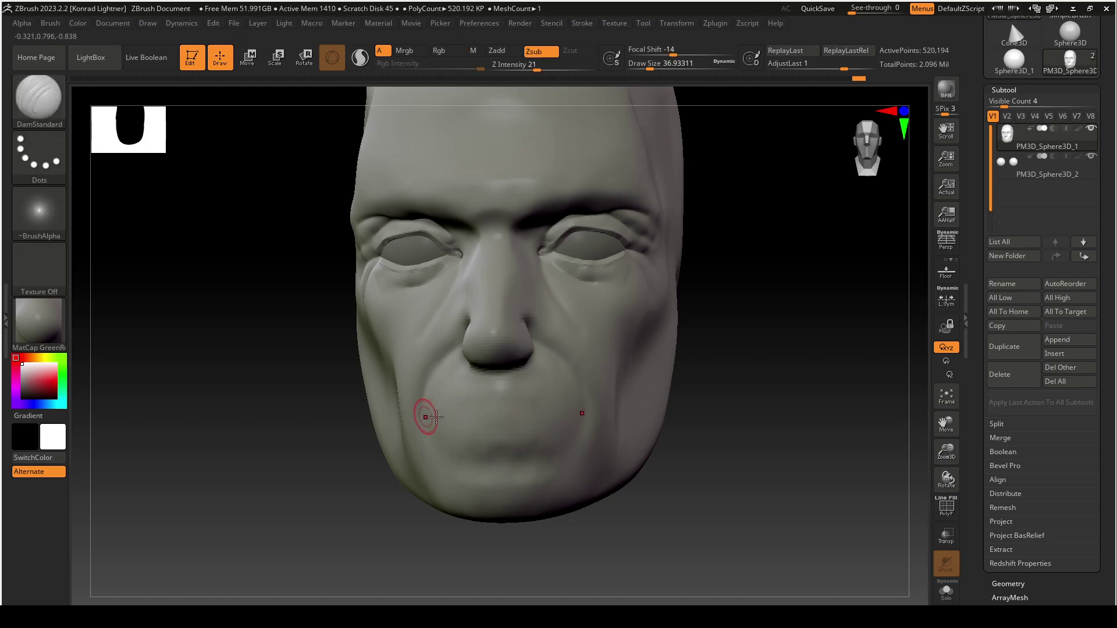
left_click_drag(497, 408, 515, 407)
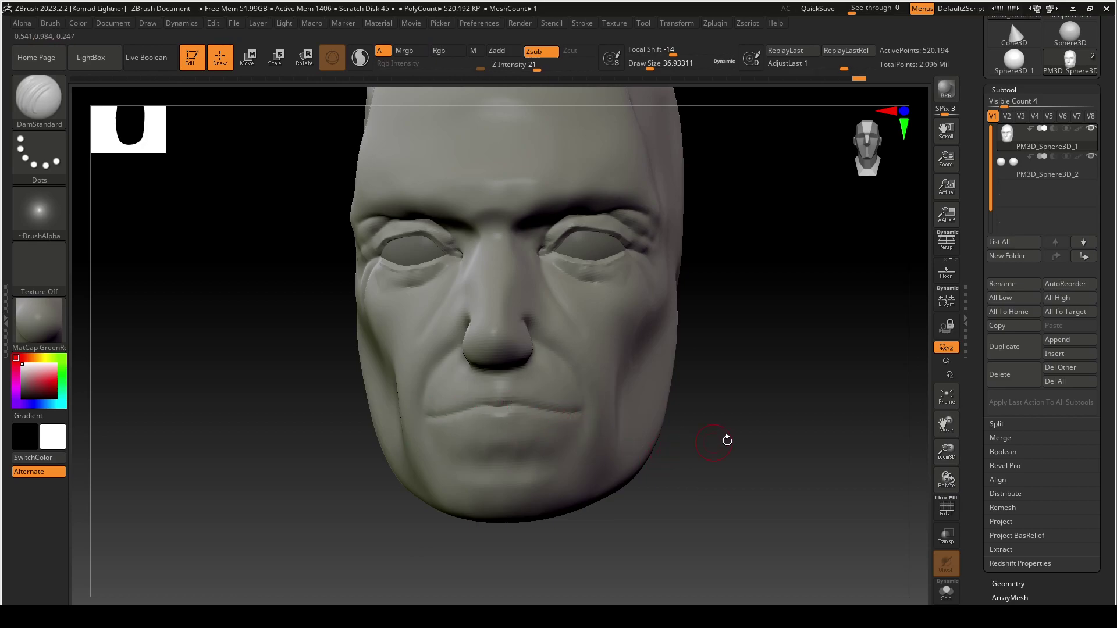
left_click_drag(769, 445, 342, 477)
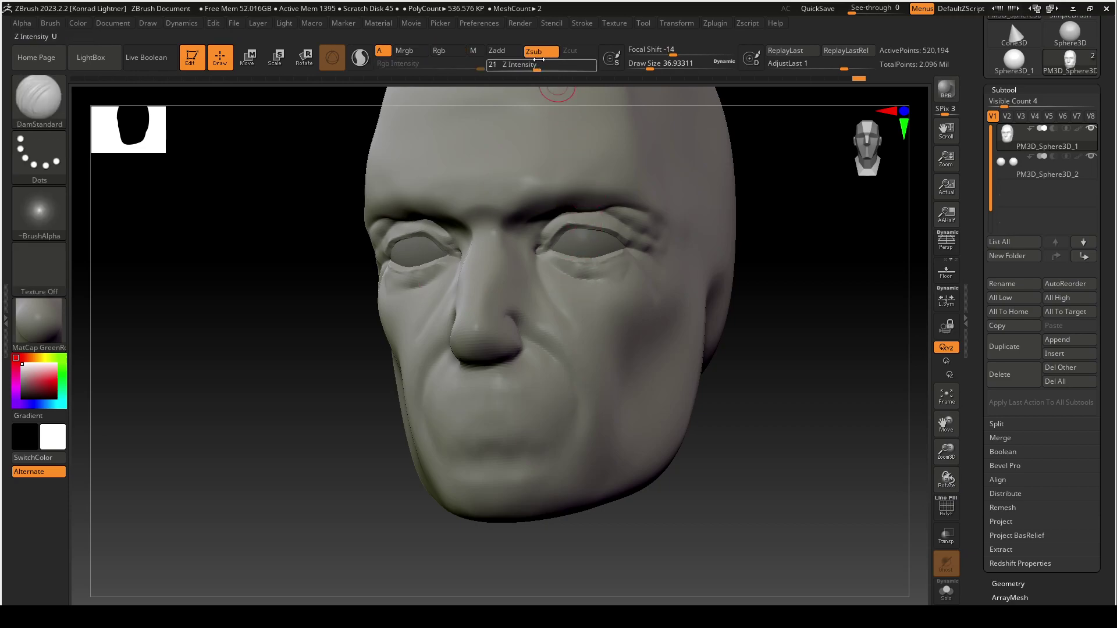
- Set the Z Intensity to 41 and carve a downturned parting line between the lips, centred below the nose
left_click_drag(533, 66, 556, 66)
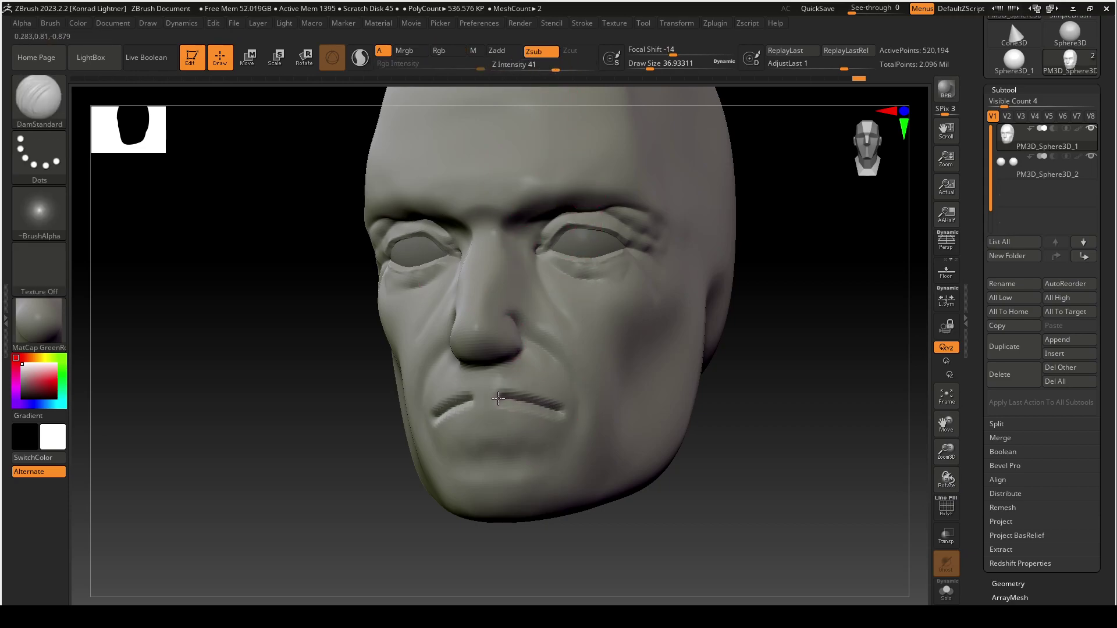
left_click_drag(414, 557, 430, 479)
left_click_drag(559, 426, 428, 422, "alt")
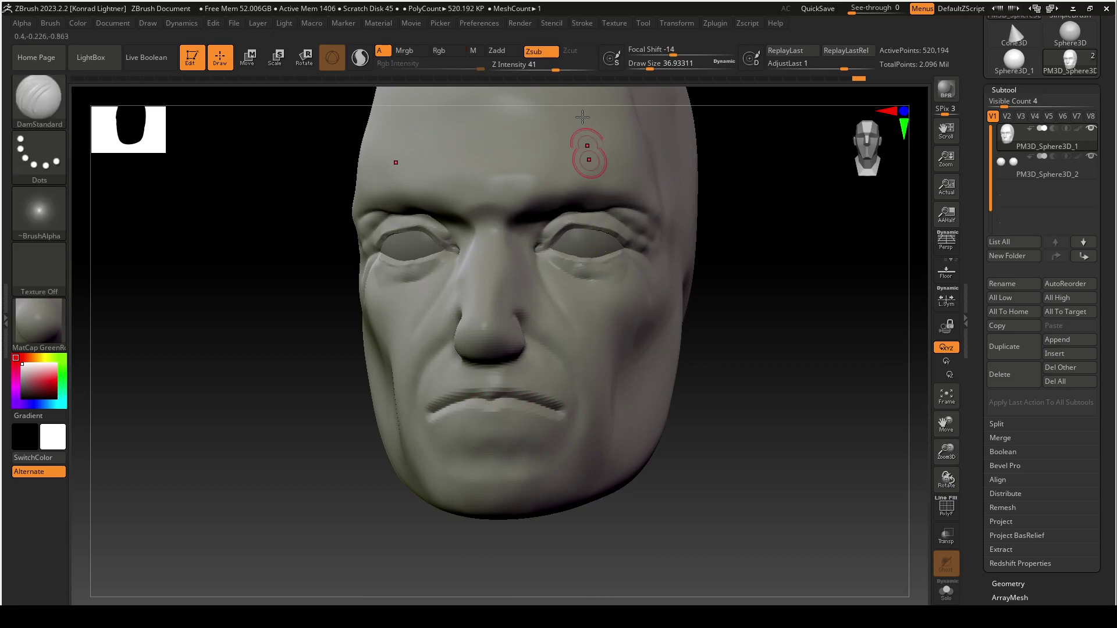
- Set the Z Intensity to 20 and build up the lower lip and the border of the upper lip with DamStandard
left_click_drag(544, 65, 536, 69)
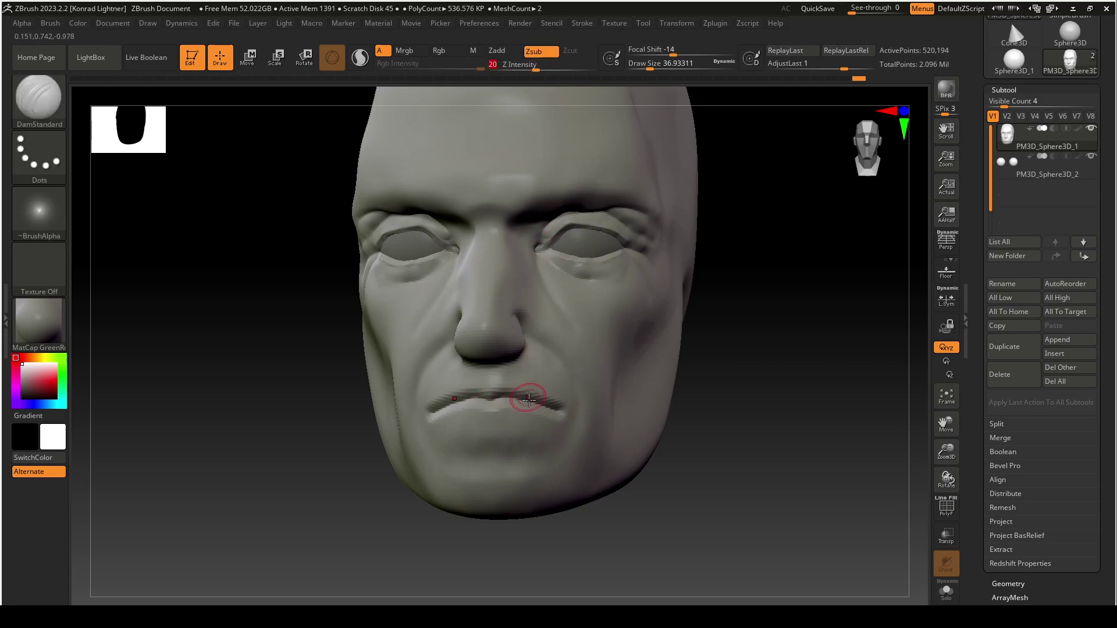
left_click_drag(562, 417, 472, 418, "alt")
left_click_drag(766, 417, 757, 432)
left_click_drag(341, 361, 364, 373, "alt")
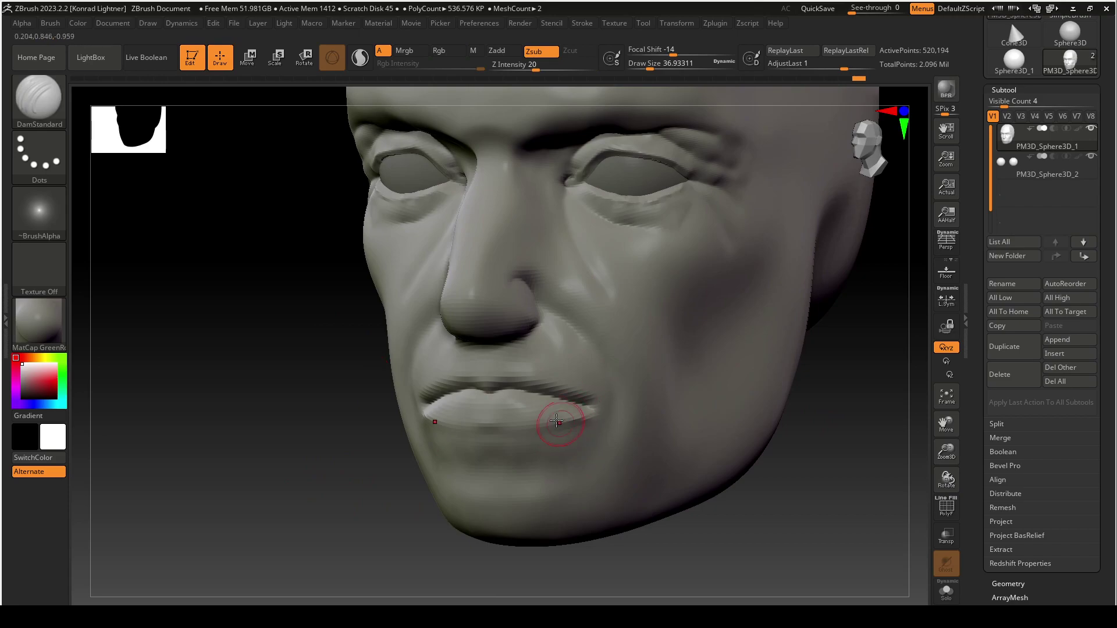
left_click_drag(561, 419, 473, 420, "alt")
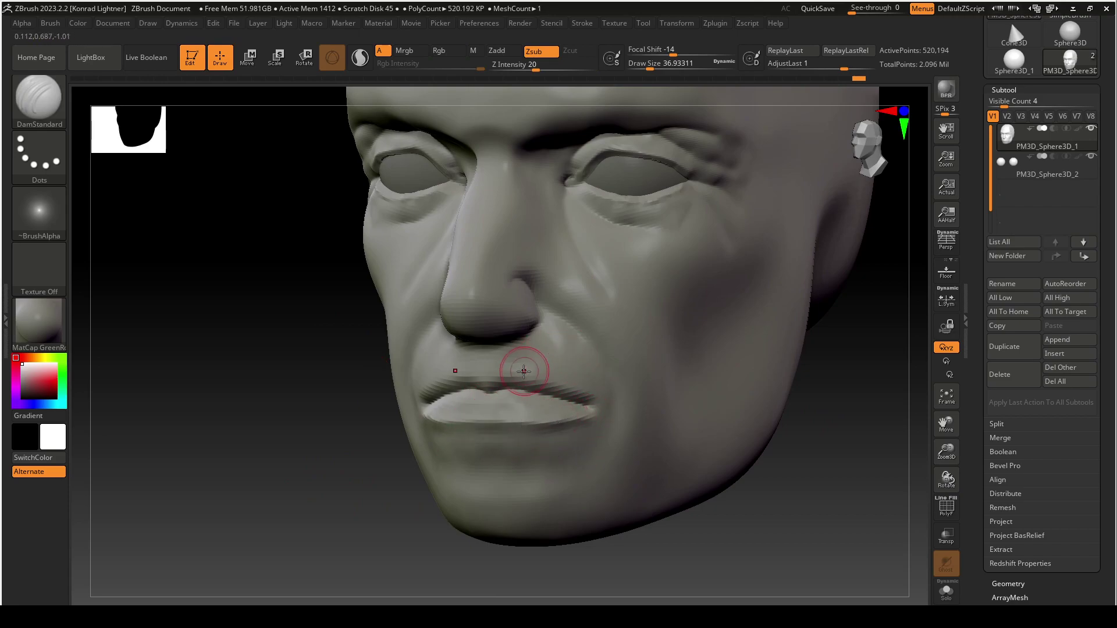
left_click_drag(444, 382, 559, 383, "alt")
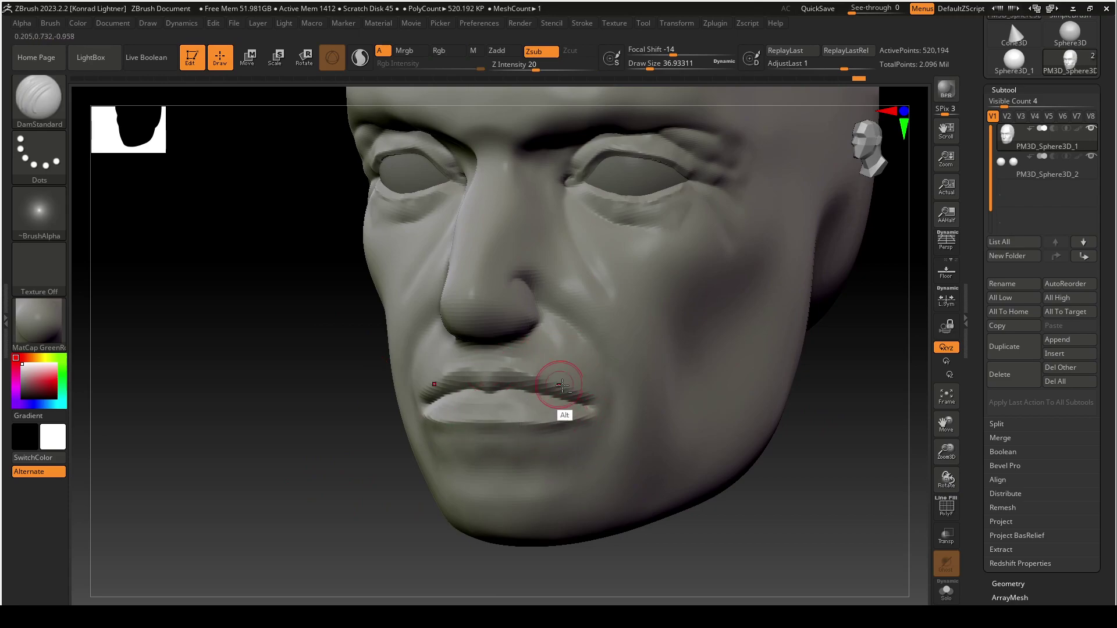
left_click_drag(427, 400, 589, 402, "alt")
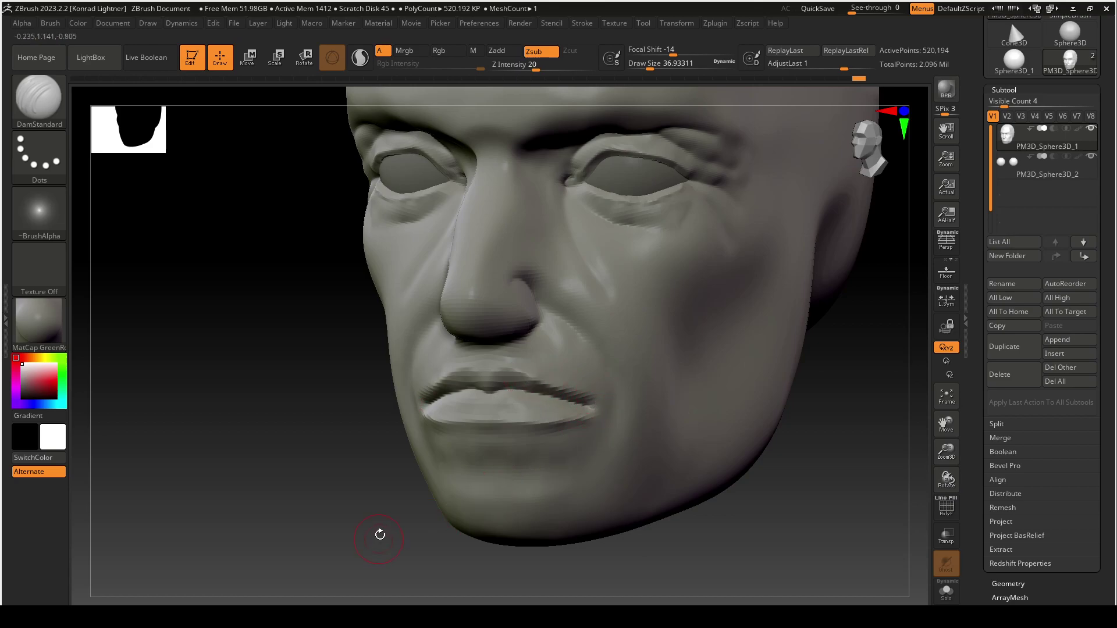
- Raise the head by one subdivision level and smooth the upper lip toward the mouth corner
key("d")
left_click_drag(356, 478, 392, 467)
mouse_move(532, 372)
left_mouse_down("shift")
mouse_move(586, 399)
mouse_move(584, 411)
left_mouse_up("shift")
left_click_drag(307, 505, 438, 431)
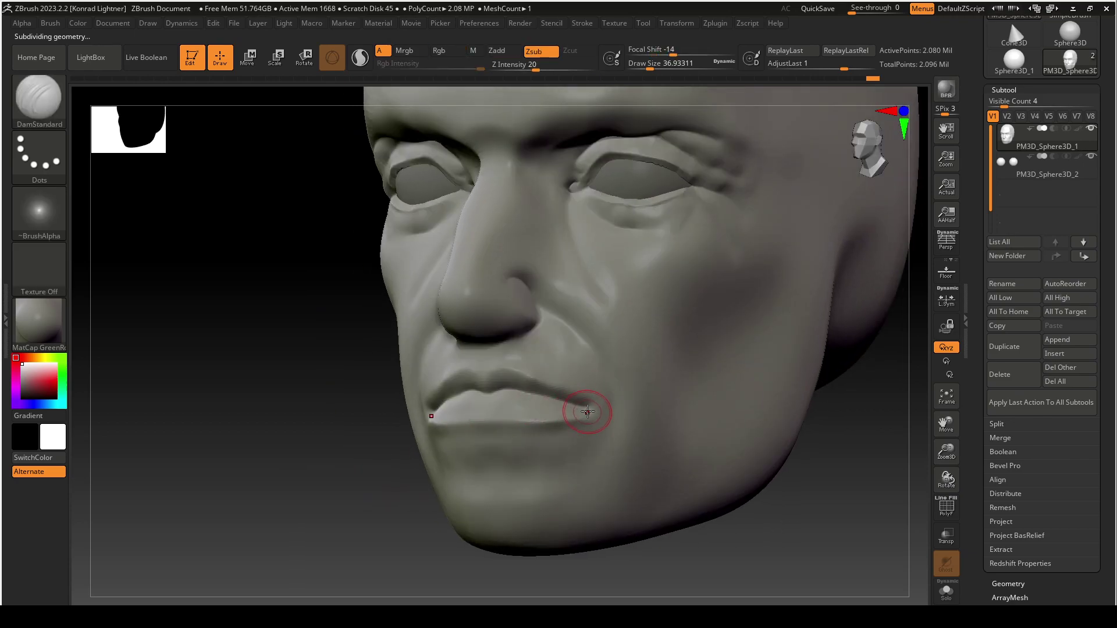
- Increase the draw size to about 59 and deepen the mouth corners and the parting line between the lips
key("s")
left_click_drag(580, 404, 587, 406)
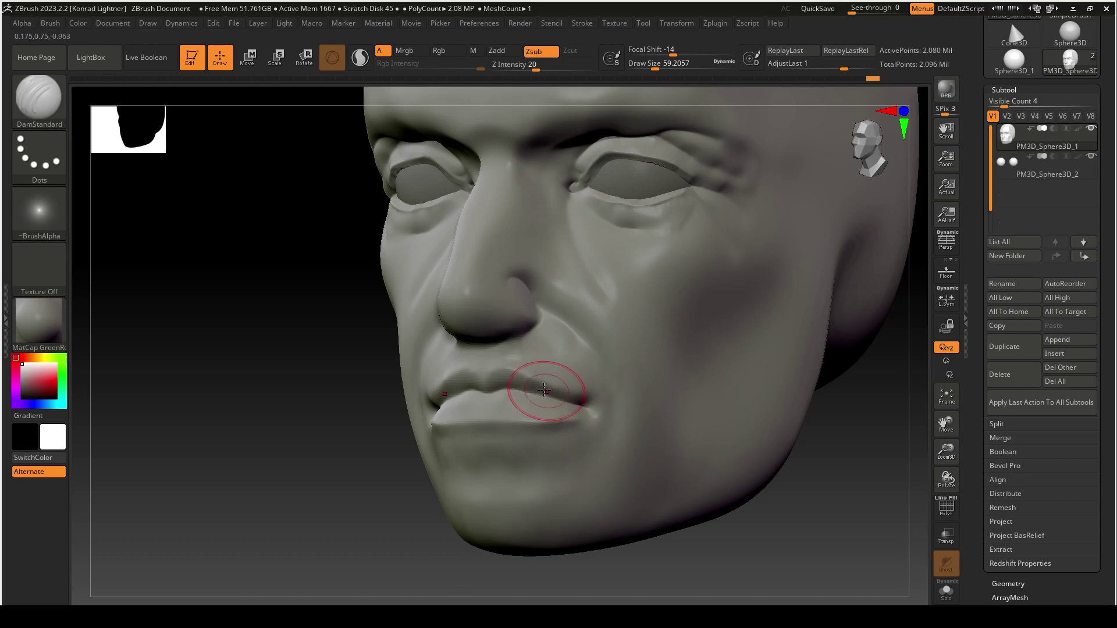
left_click_drag(492, 391, 536, 392)
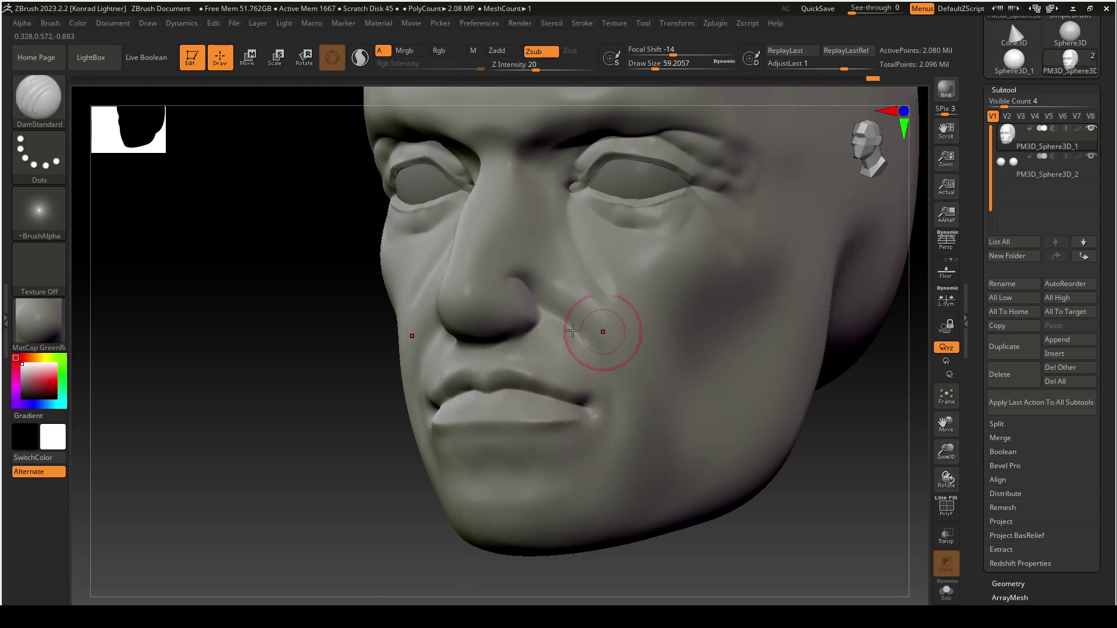
- Raise the upper lip border, mouth corners and lower lip edge, reducing the draw size to about 54
left_click_drag(522, 370, 488, 371, "alt")
mouse_move(582, 399)
left_mouse_down("alt")
mouse_move(530, 377)
mouse_move(583, 393)
left_mouse_up("alt")
key("s")
left_click_drag(501, 368, 473, 383, "alt")
left_click_drag(439, 423, 506, 425, "alt")
left_click_drag(321, 532, 402, 521)
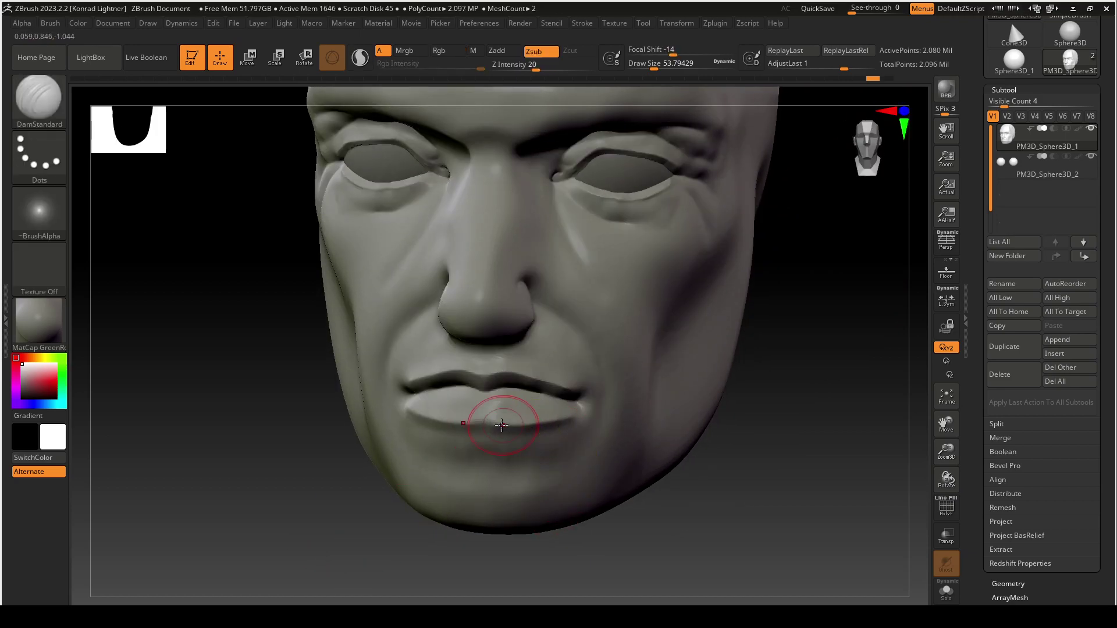
- Raise the lower lip edge and the mouth corner with DamStandard, working from a three-quarter angle
mouse_move(701, 497)
left_mouse_down()
mouse_move(582, 477)
mouse_move(477, 439)
mouse_move(476, 416)
mouse_move(541, 449)
mouse_move(592, 411)
left_mouse_up()
left_click_drag(262, 489, 445, 484)
left_click_drag(794, 387, 766, 397)
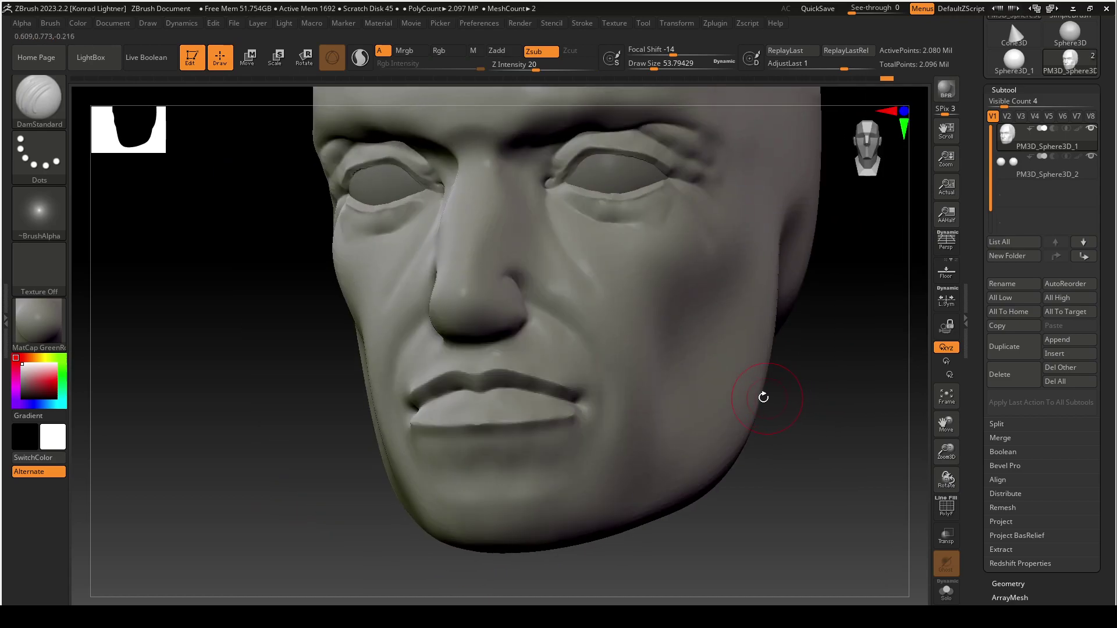
mouse_move(574, 404)
left_mouse_down("alt")
mouse_move(532, 428)
mouse_move(562, 427)
mouse_move(501, 431)
mouse_move(573, 422)
mouse_move(487, 425)
left_mouse_up("alt")
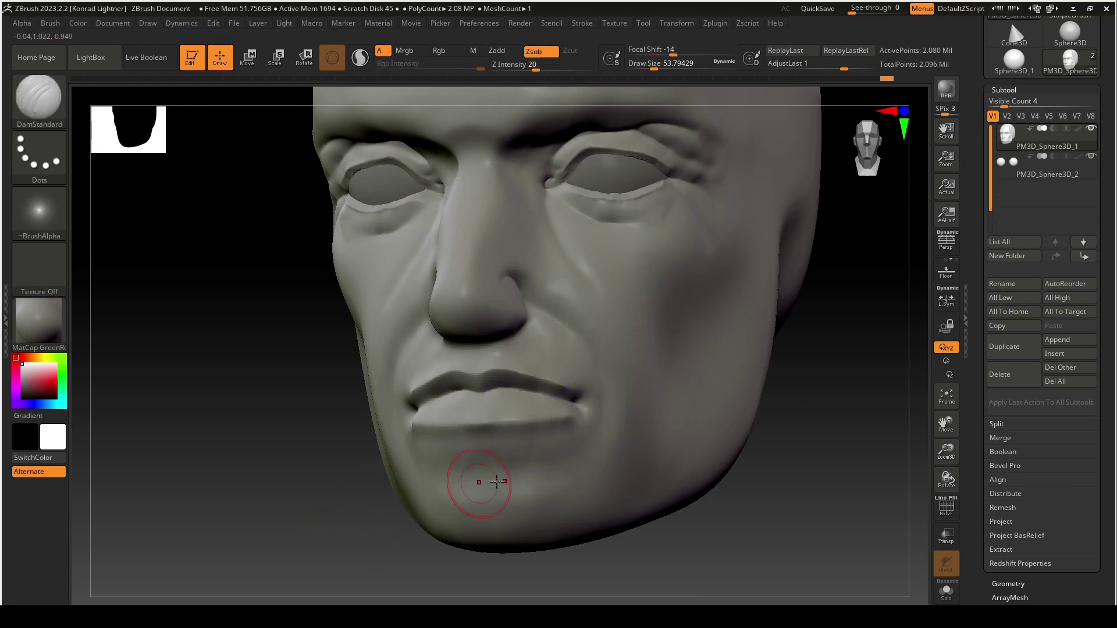
left_click_drag(323, 500, 299, 499)
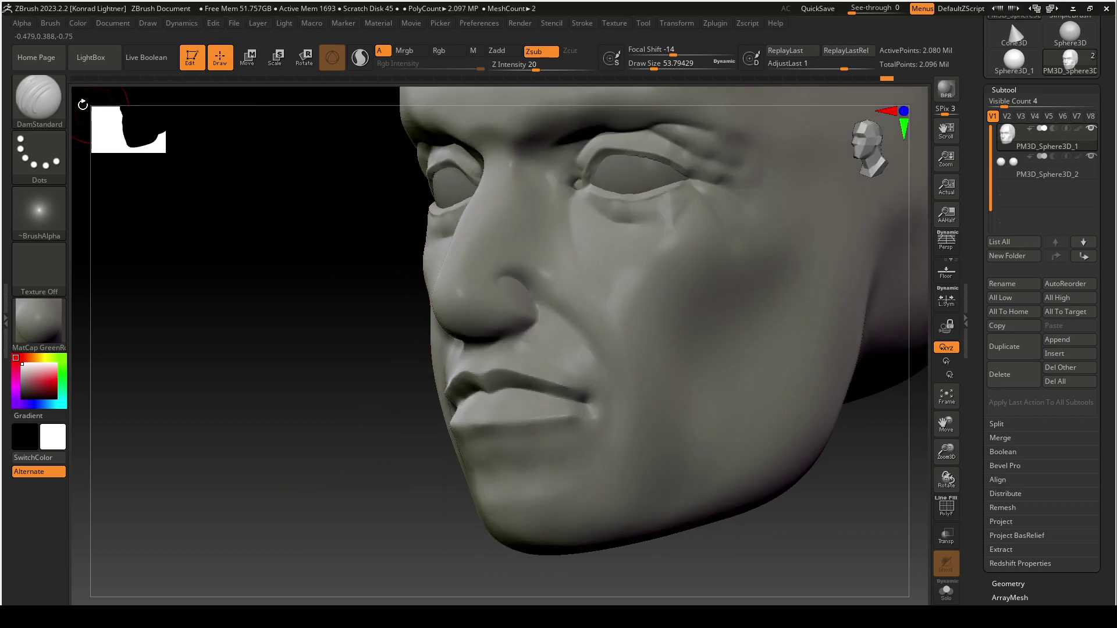
- Switch to ClayTubes with a draw size of about 33 and add volume across the lower lip
key("b")
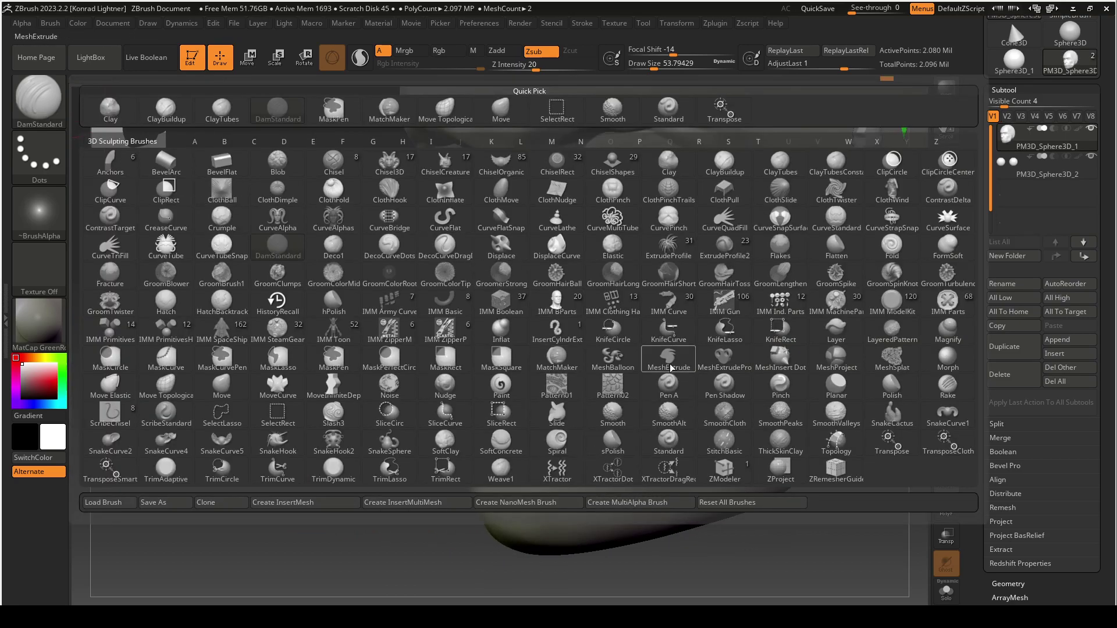
key("c")
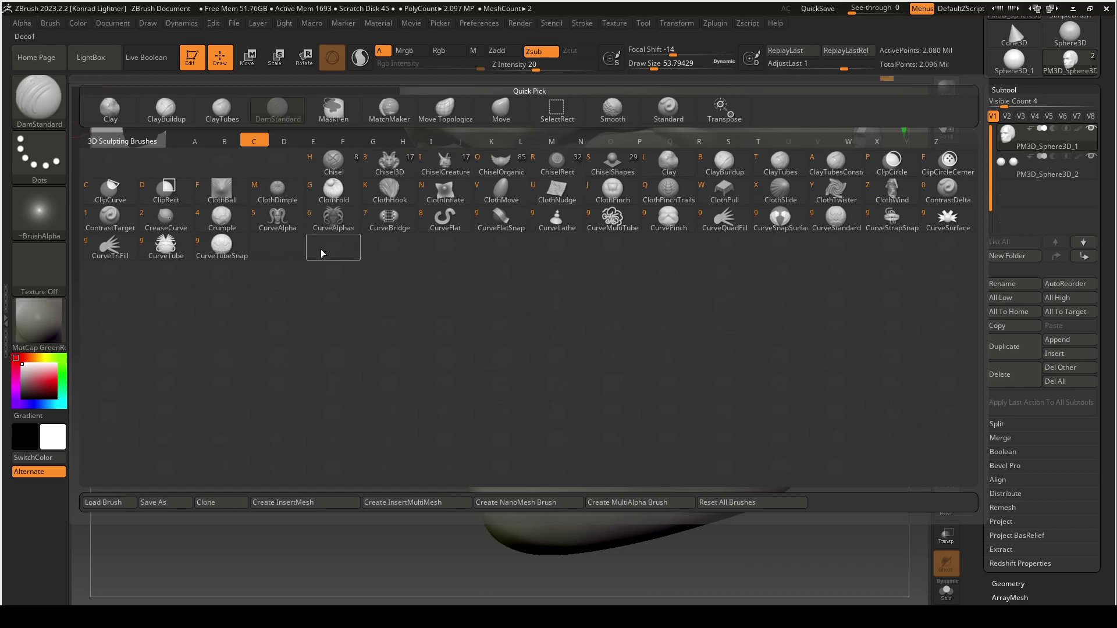
key("t")
left_click_drag(326, 495, 318, 464)
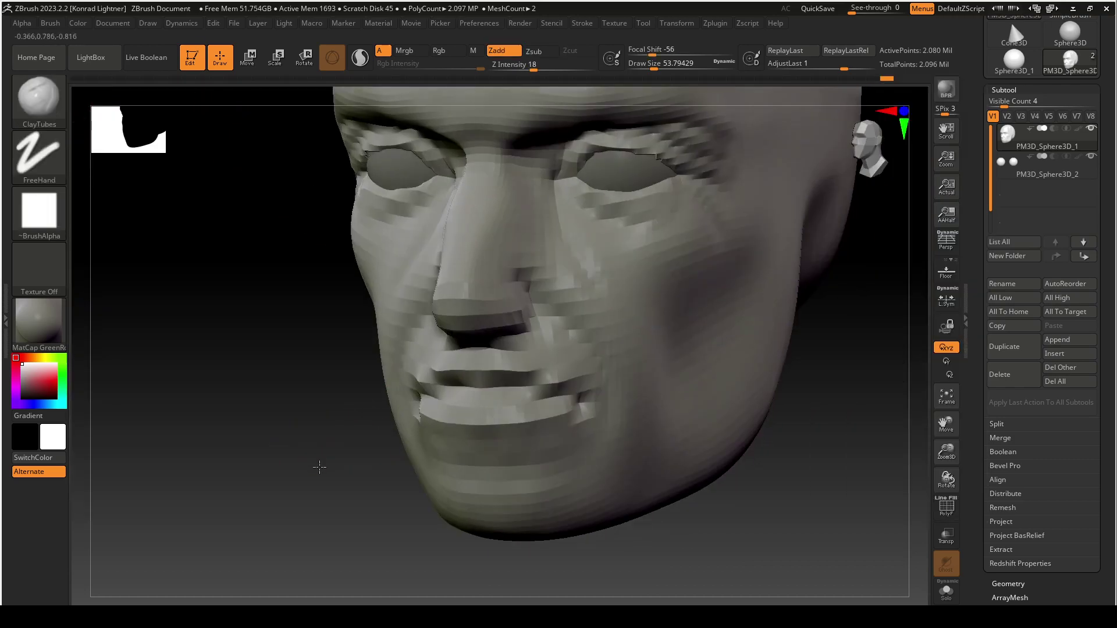
key("s")
left_click_drag(518, 407, 518, 405)
key("s")
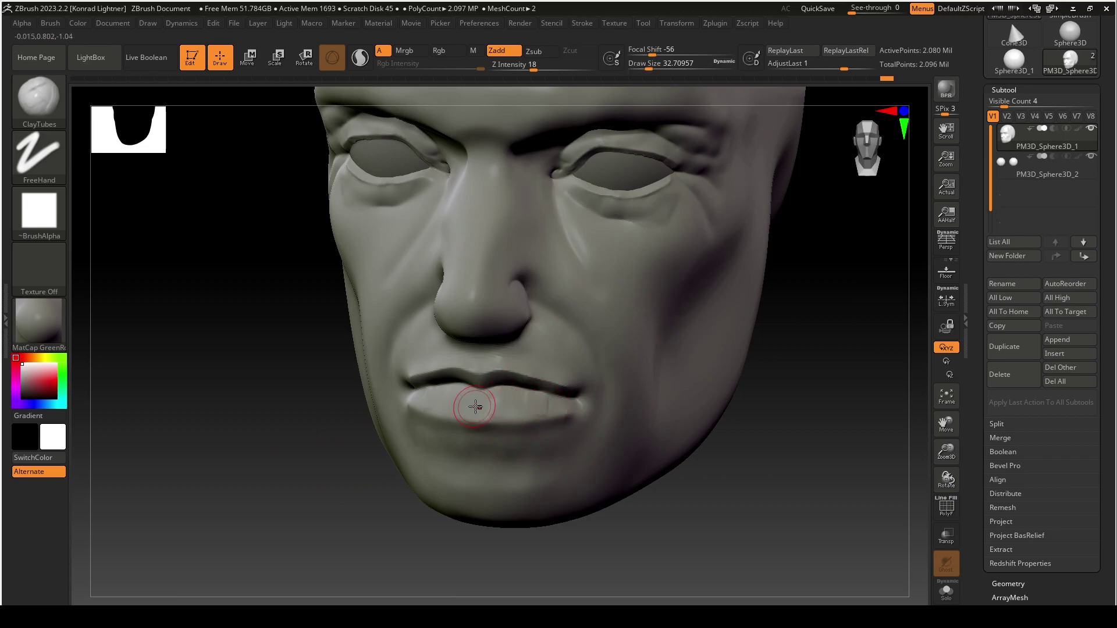
left_click_drag(432, 403, 541, 409)
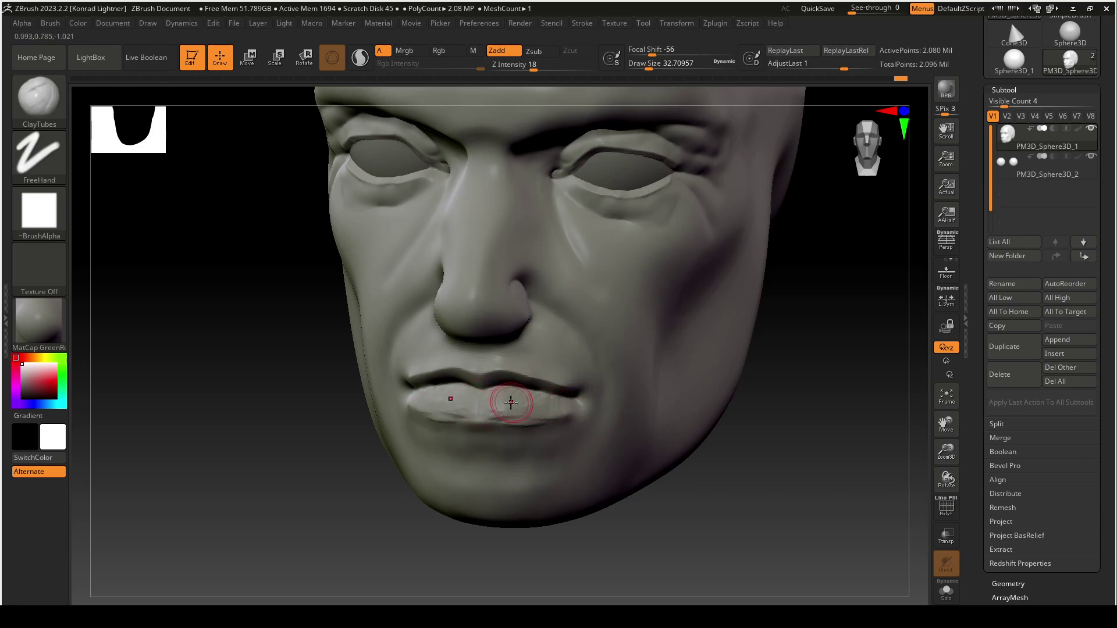
- Reduce the draw size to about 31, fill the lower lip out to the mouth corner and smooth it
mouse_move(424, 499)
left_mouse_down()
mouse_move(304, 456)
mouse_move(304, 474)
mouse_move(328, 483)
mouse_move(327, 466)
mouse_move(298, 482)
left_mouse_up()
key("s")
left_click_drag(520, 411, 531, 412)
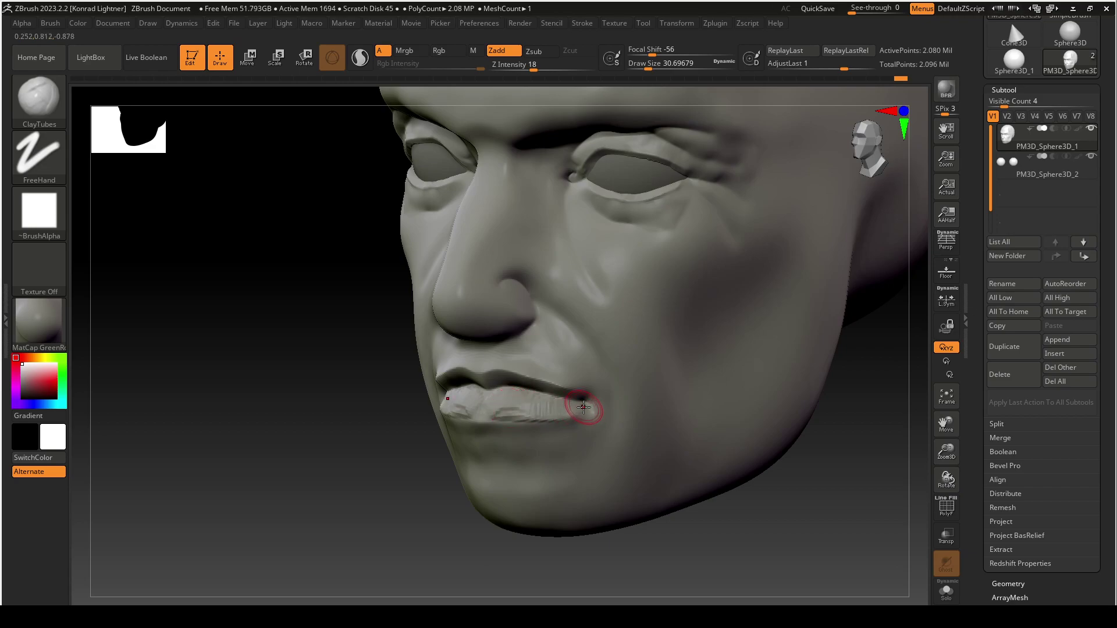
mouse_move(566, 411)
left_mouse_down("shift")
mouse_move(505, 400)
mouse_move(575, 414)
mouse_move(488, 394)
mouse_move(559, 407)
mouse_move(511, 410)
left_mouse_up("shift")
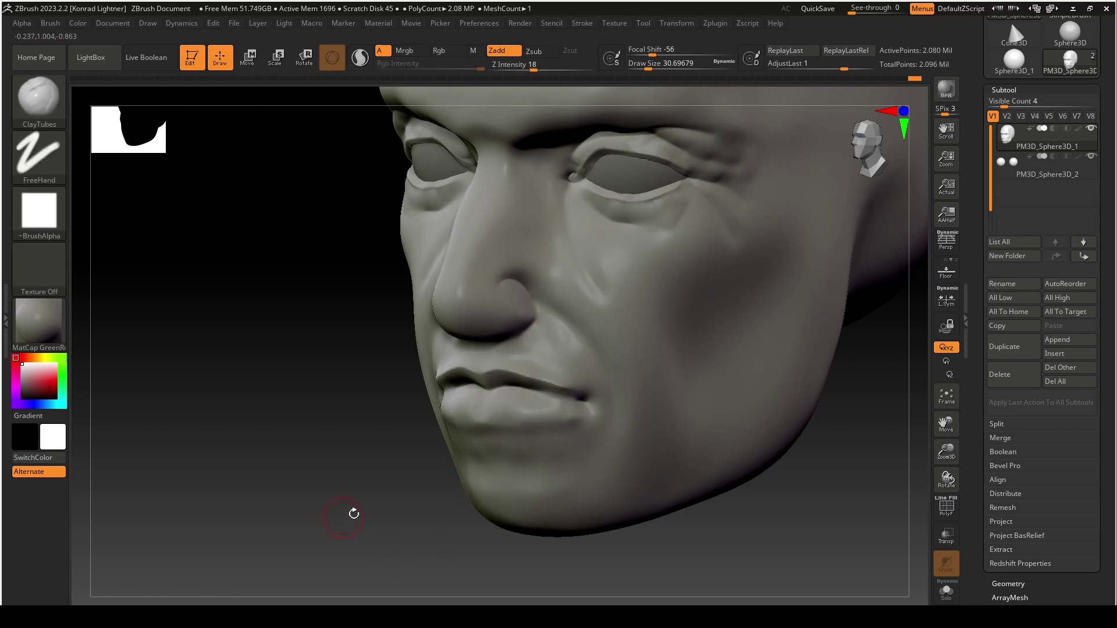
- Carve the hollows beneath the lower lip on both sides of the centre and smooth them into the surrounding skin
left_click_drag(344, 517, 397, 485)
mouse_move(480, 446)
left_mouse_down("alt")
mouse_move(506, 466)
mouse_move(531, 466)
mouse_move(511, 444)
mouse_move(530, 458)
mouse_move(427, 439)
mouse_move(546, 441)
left_mouse_up("alt")
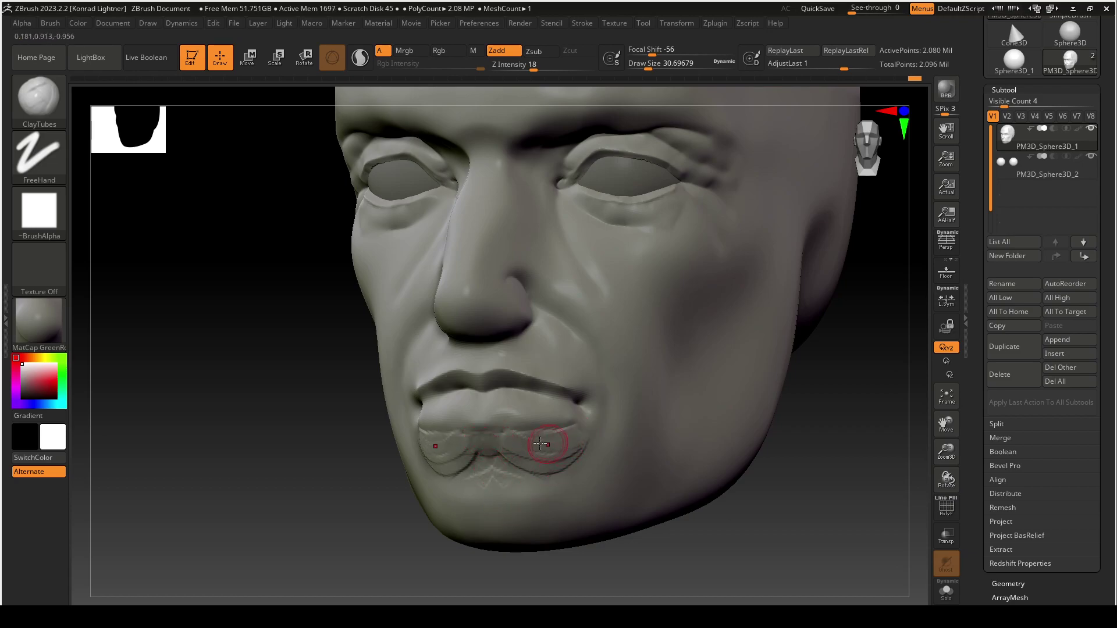
mouse_move(494, 460)
left_mouse_down("alt")
mouse_move(531, 478)
mouse_move(585, 447)
left_mouse_up("alt")
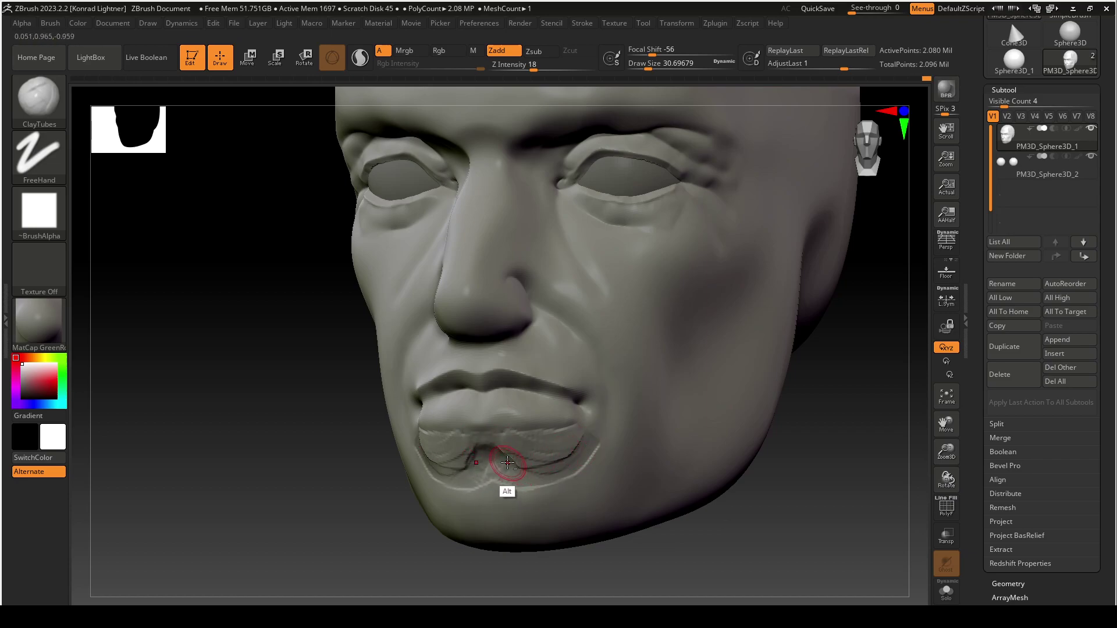
key("shift")
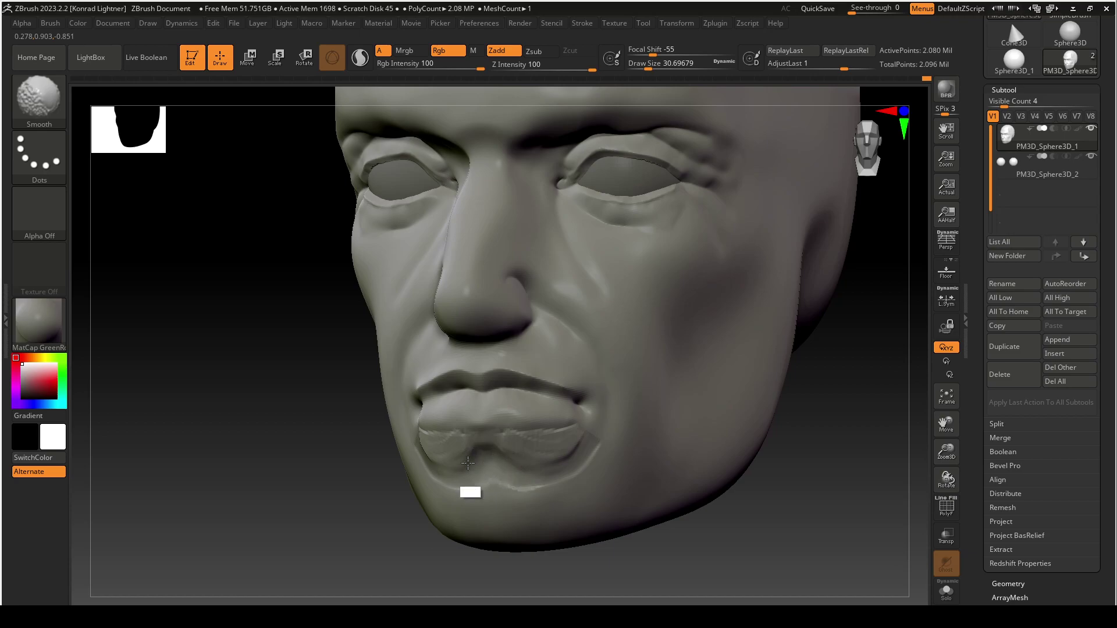
mouse_move(483, 477)
left_mouse_down("shift")
mouse_move(595, 465)
mouse_move(547, 439)
left_mouse_up("shift")
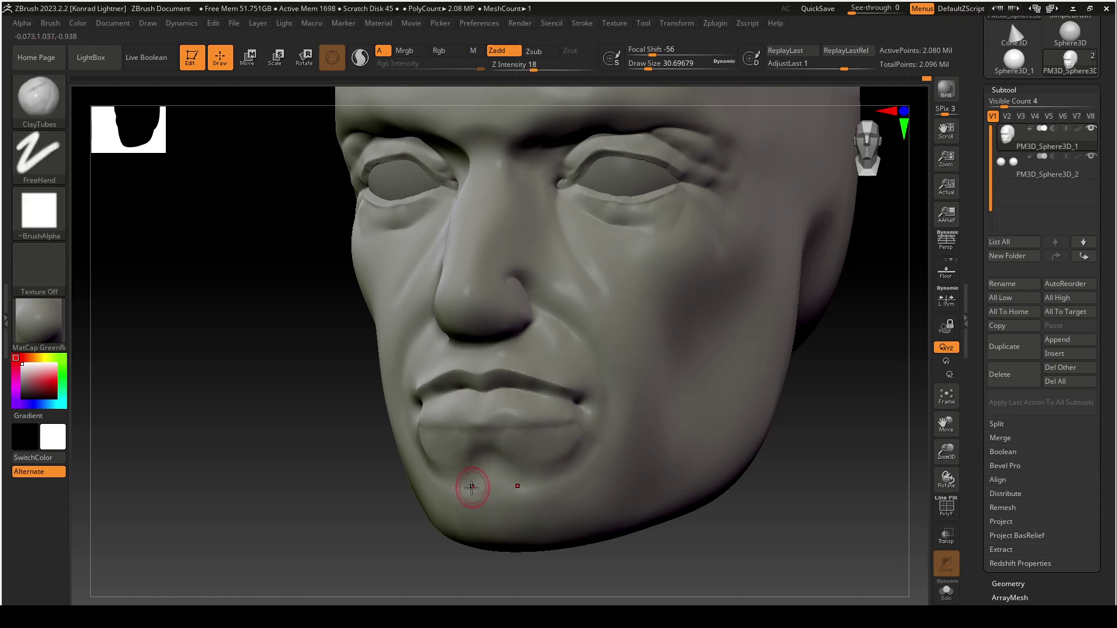
- Build up the front of the chin with ClayTubes, carve around its edges and smooth the transitions
left_click_drag(461, 489, 481, 515)
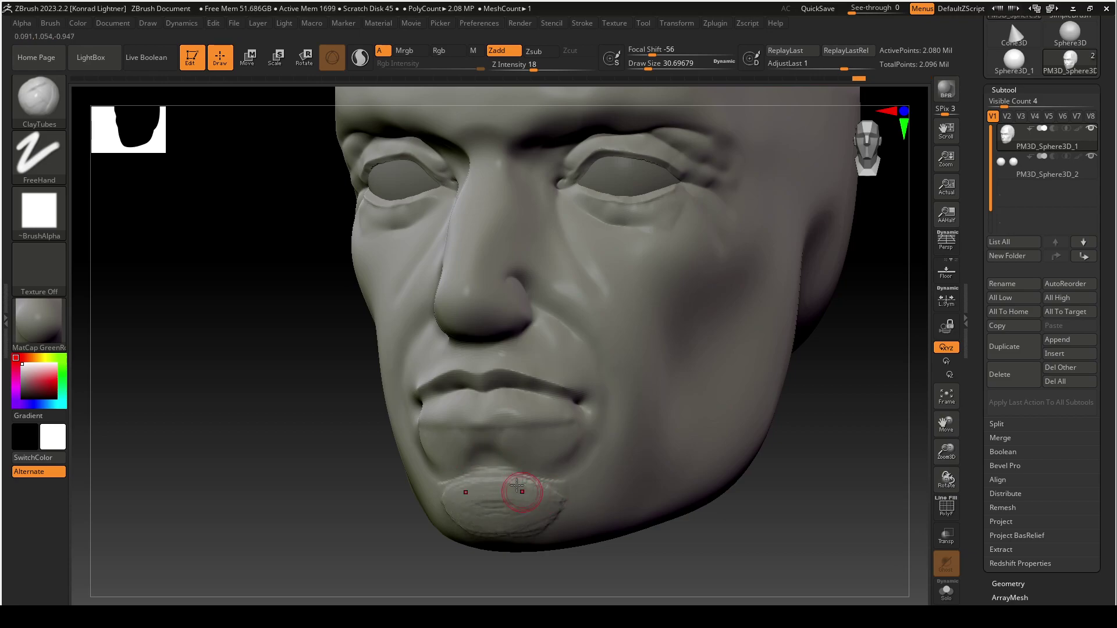
mouse_move(514, 447)
left_mouse_down("alt")
mouse_move(511, 457)
mouse_move(563, 469)
mouse_move(489, 495)
mouse_move(449, 490)
mouse_move(566, 517)
mouse_move(517, 532)
mouse_move(433, 518)
left_mouse_up("alt")
key("shift")
key("shift")
- Increase the draw size to about 74 and blend the chin into the jaw and the area below the lips
key("s")
mouse_move(574, 502)
left_mouse_down()
mouse_move(528, 532)
mouse_move(550, 494)
mouse_move(527, 530)
mouse_move(470, 504)
mouse_move(550, 496)
mouse_move(463, 534)
mouse_move(558, 526)
mouse_move(613, 467)
mouse_move(585, 527)
left_mouse_up()
key("shift")
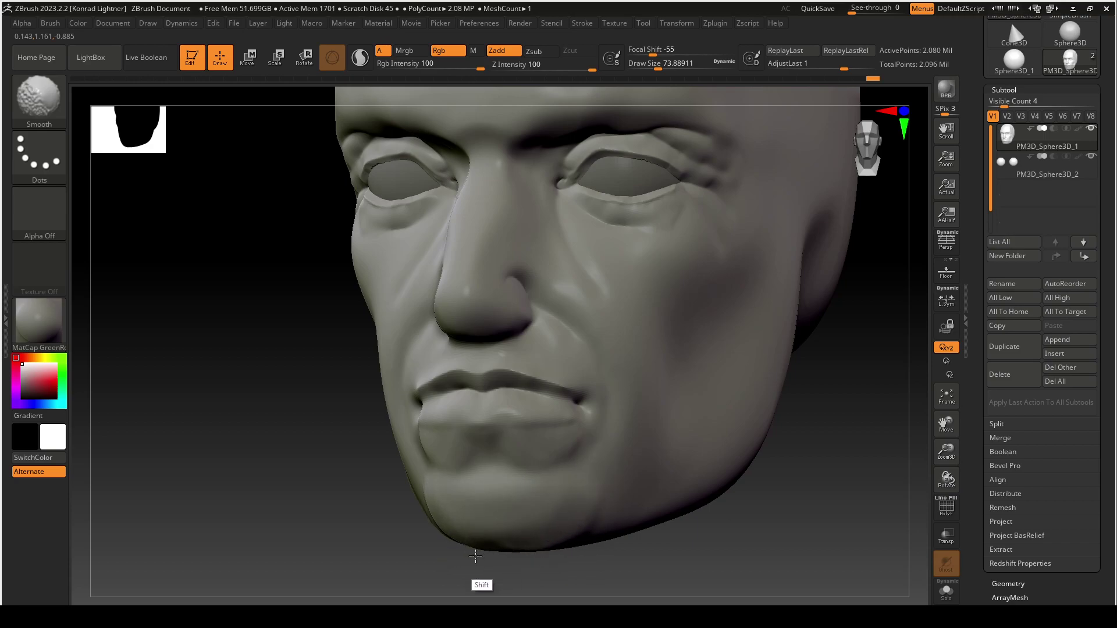
left_click_drag(347, 509, 386, 489)
key("shift")
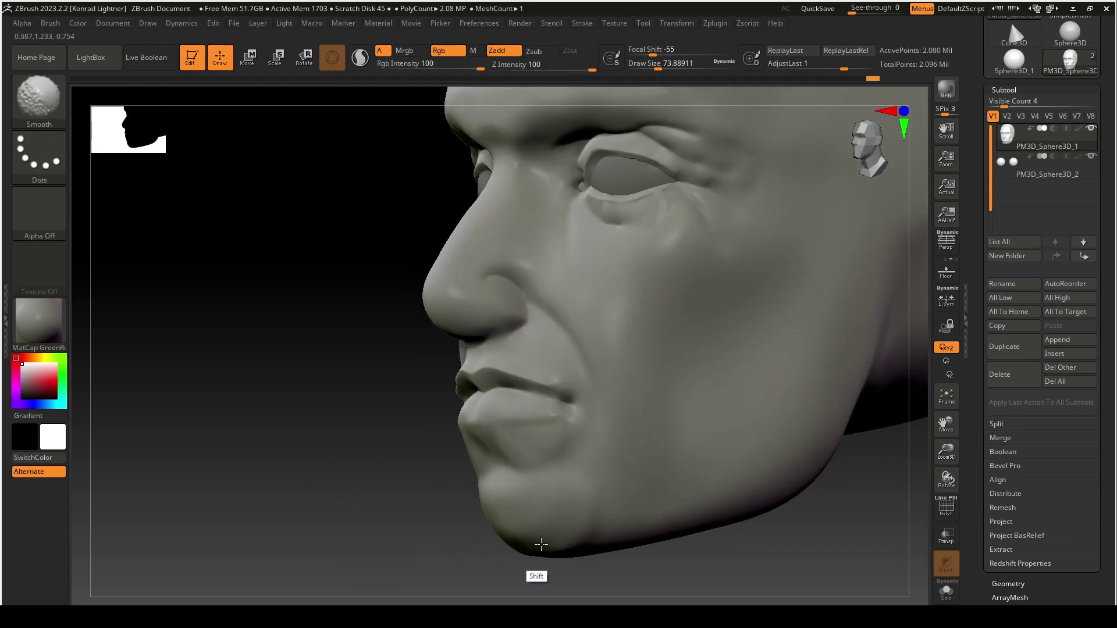
left_click_drag(386, 534, 404, 535)
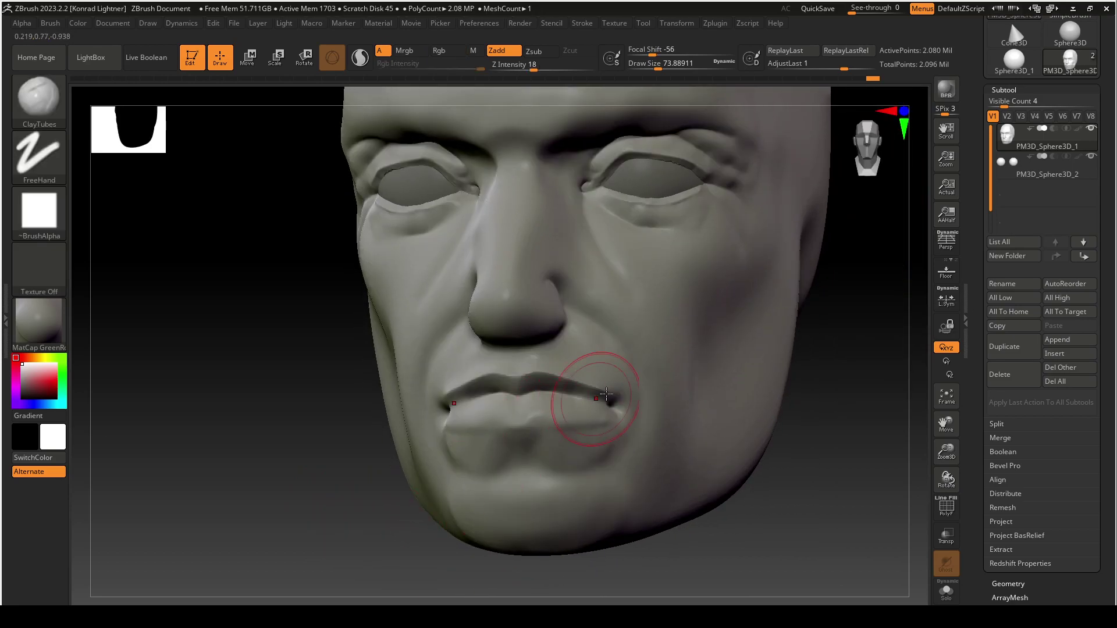
mouse_move(311, 480)
left_mouse_down()
mouse_move(295, 474)
mouse_move(430, 428)
left_mouse_up()
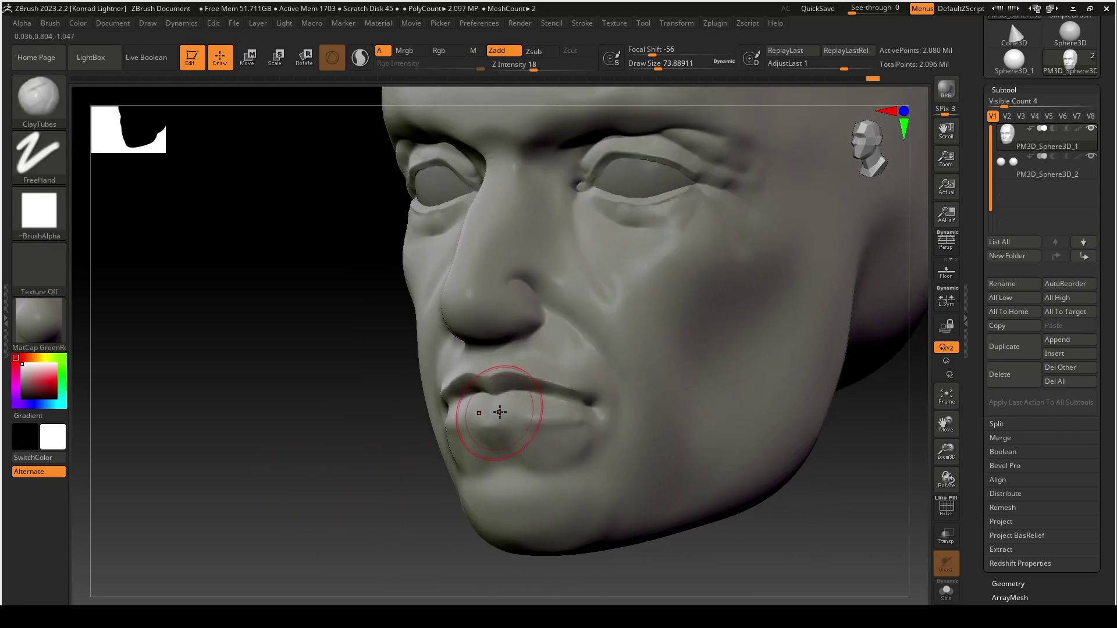
- Switch to DamStandard with a draw size of about 35 and refine the mouth corners and the parting line between the lips
left_click(46, 99)
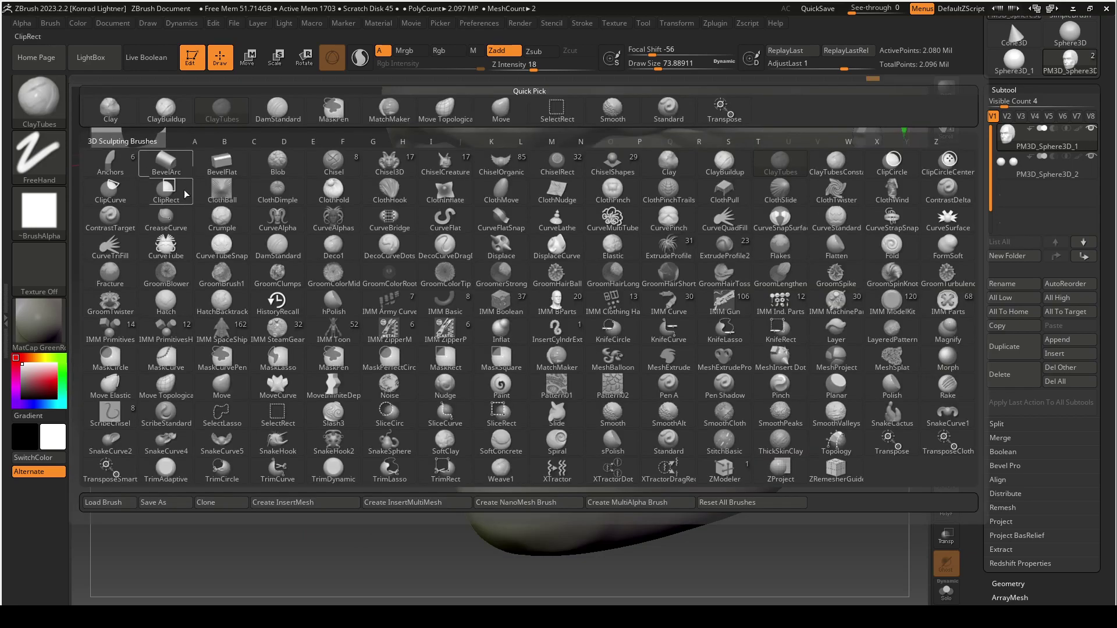
key("d")
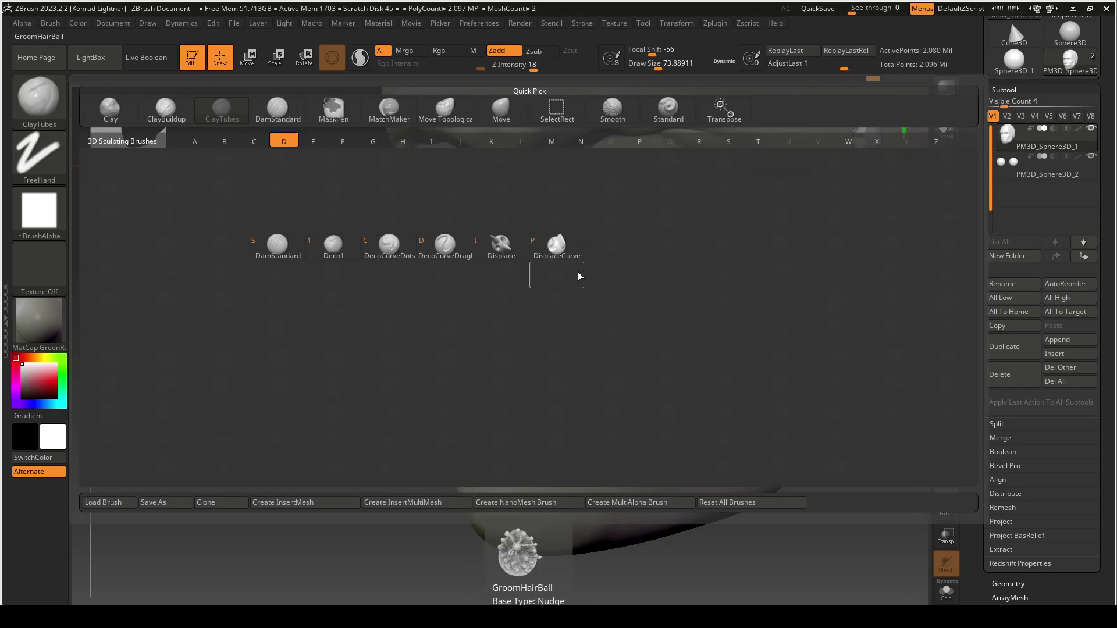
left_click(282, 256)
key("s")
left_click(281, 394)
left_click_drag(306, 410, 318, 413)
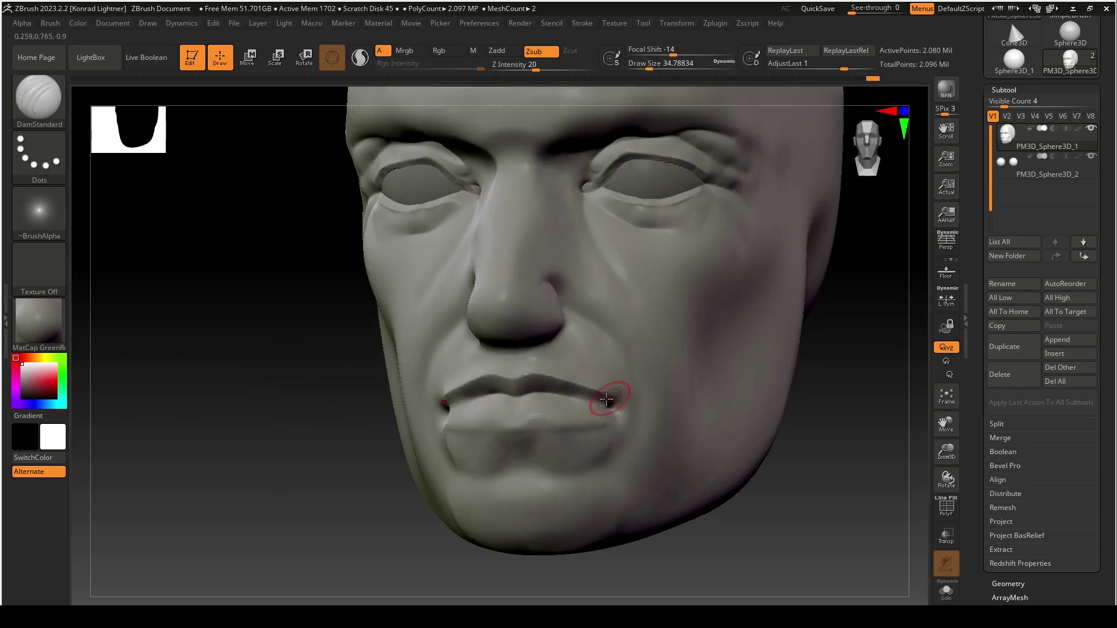
mouse_move(615, 404)
left_mouse_down("alt")
mouse_move(573, 398)
mouse_move(614, 406)
left_mouse_up("alt")
left_click_drag(451, 409, 609, 405)
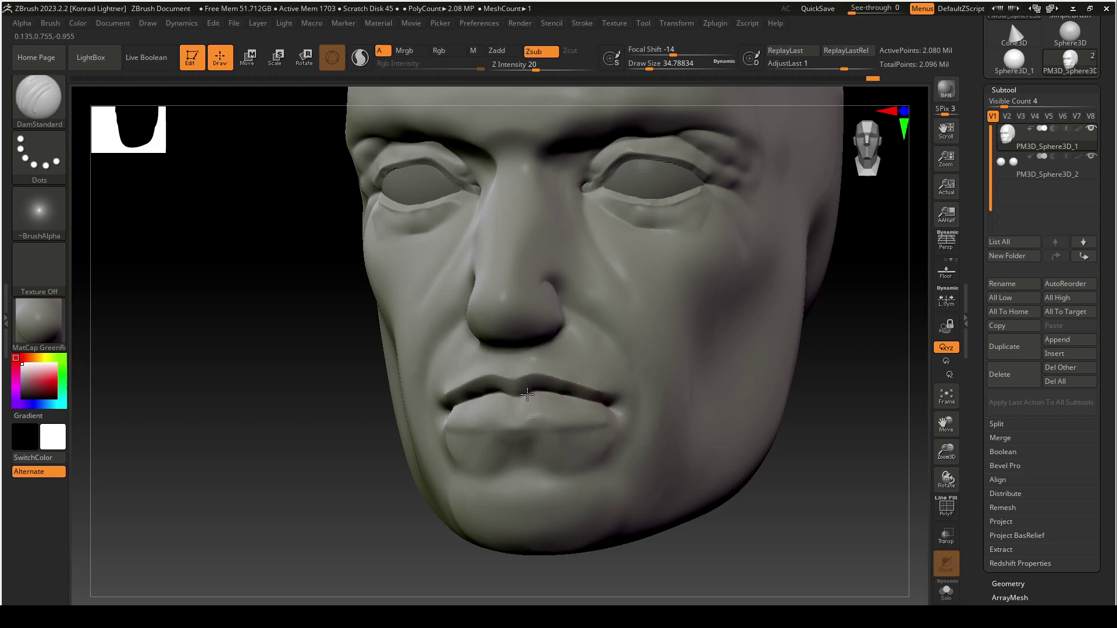
- Define the nasolabial fold from the nostril wing toward the mouth corner with DamStandard and soften it
left_click_drag(349, 532, 324, 528)
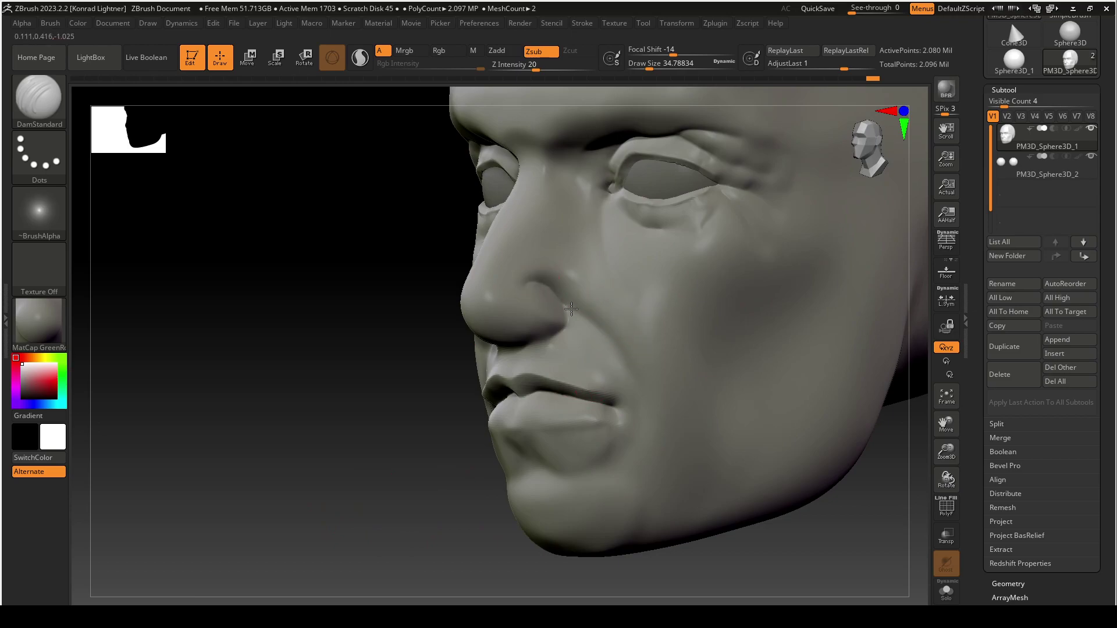
key("shift")
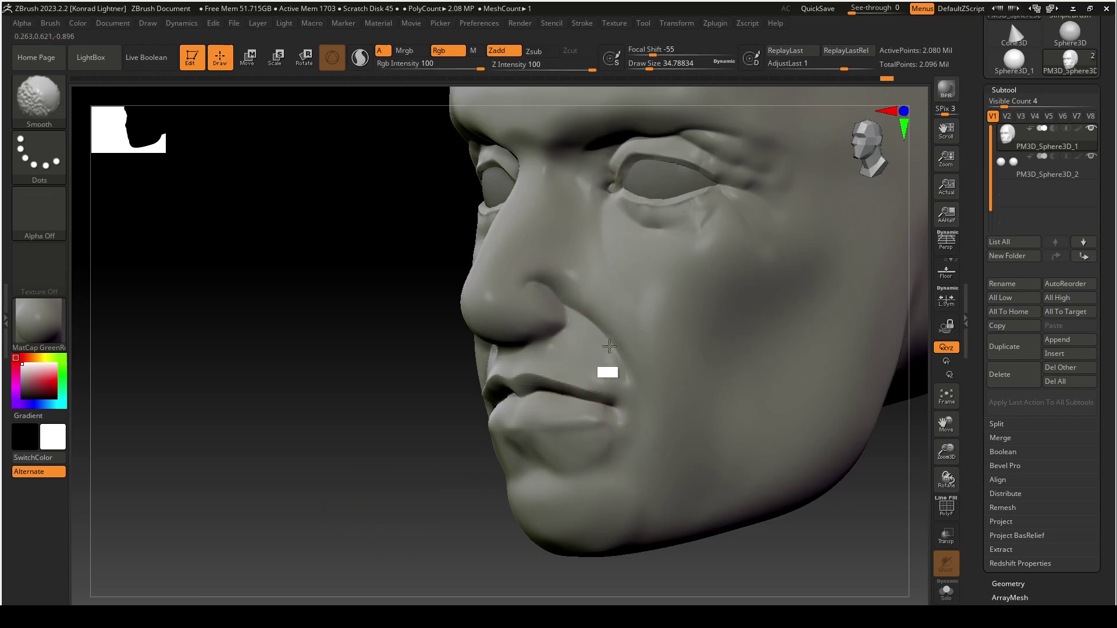
left_click_drag(317, 444, 397, 471)
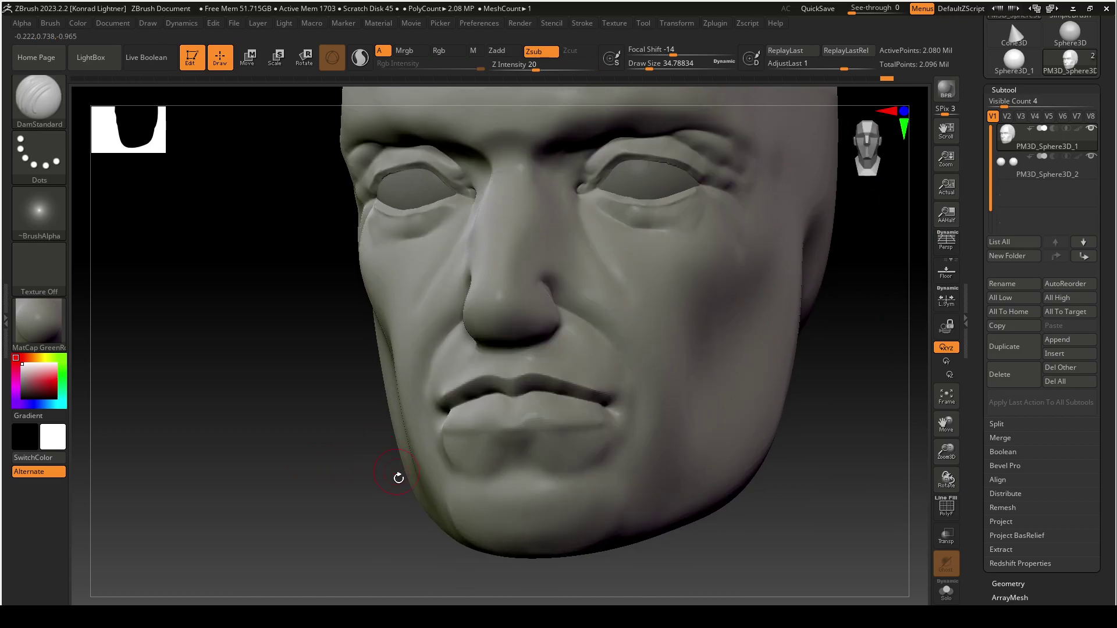
left_click_drag(345, 512, 471, 360)
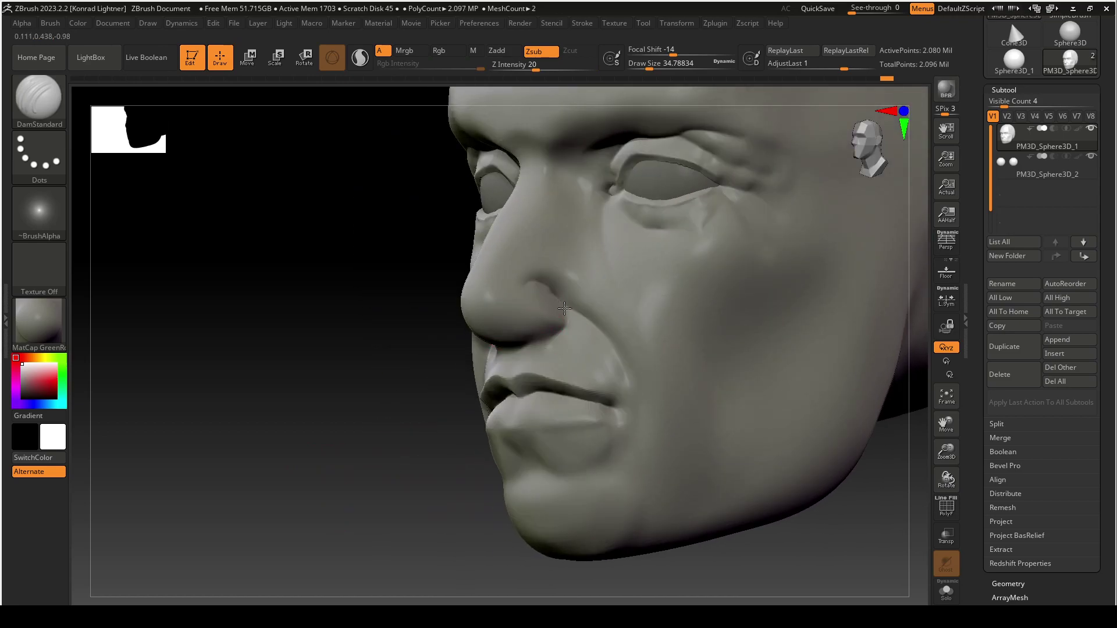
left_click_drag(345, 492, 291, 489)
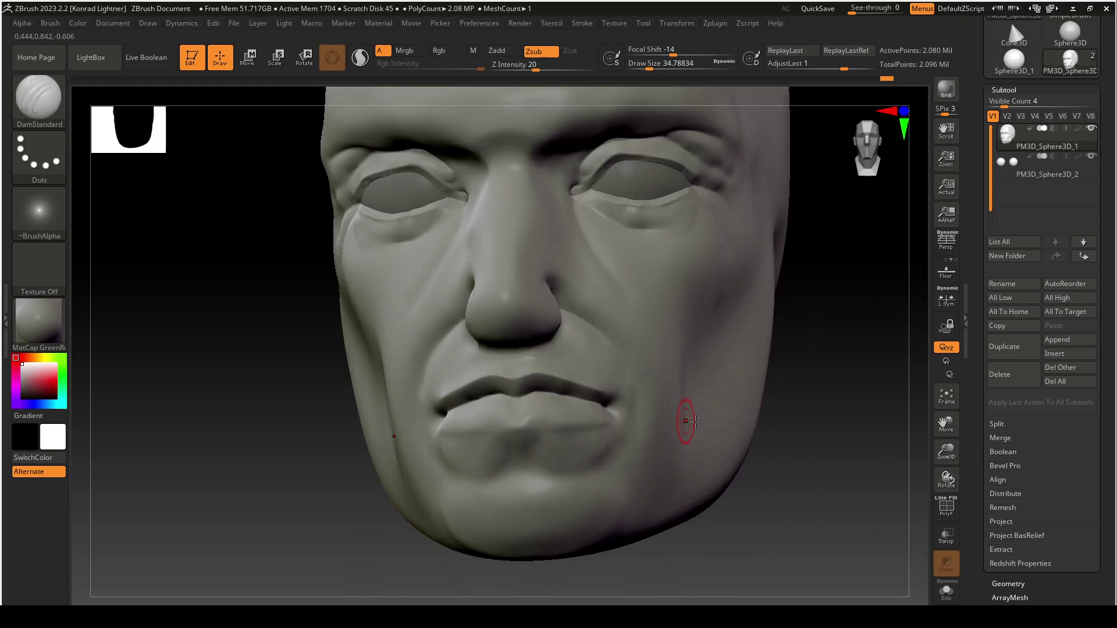
left_click_drag(871, 429, 827, 470)
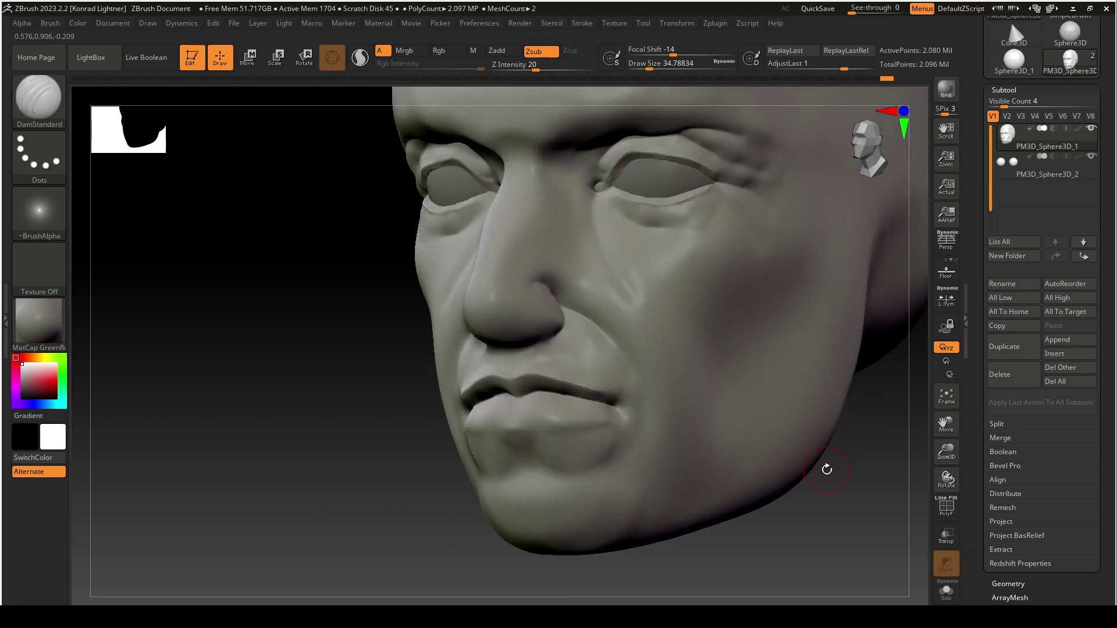